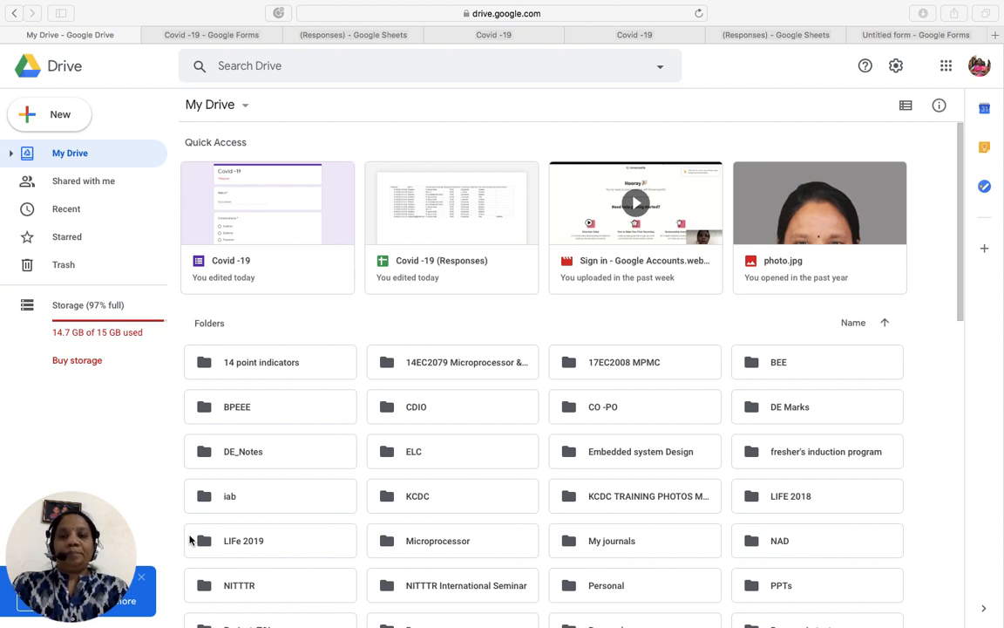
# - Go from the Google home page to Drive and create a new blank Google Form
pyautogui.moveTo(78, 32)
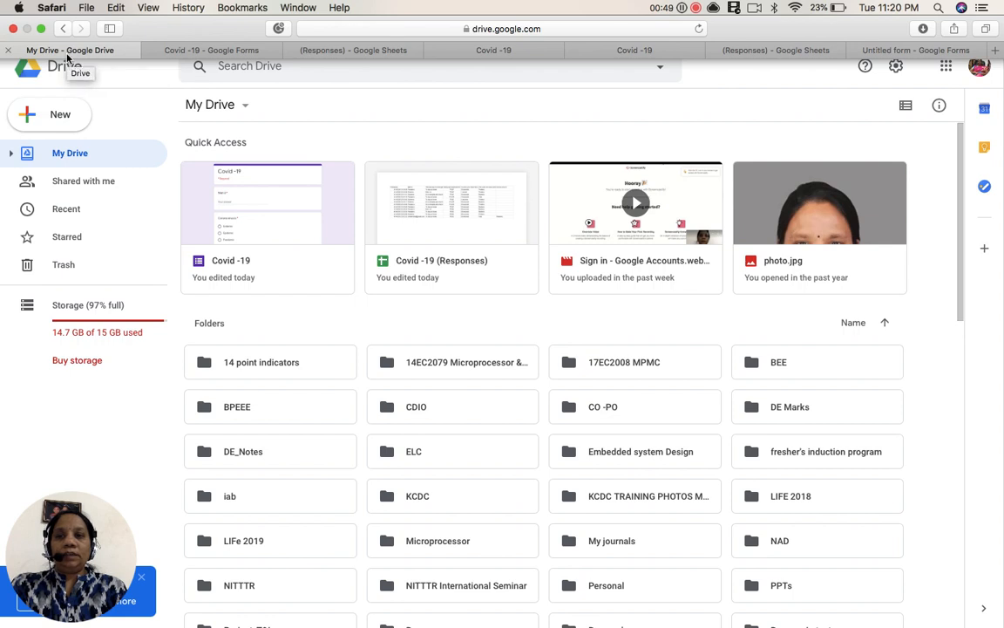
pyautogui.click(65, 29)
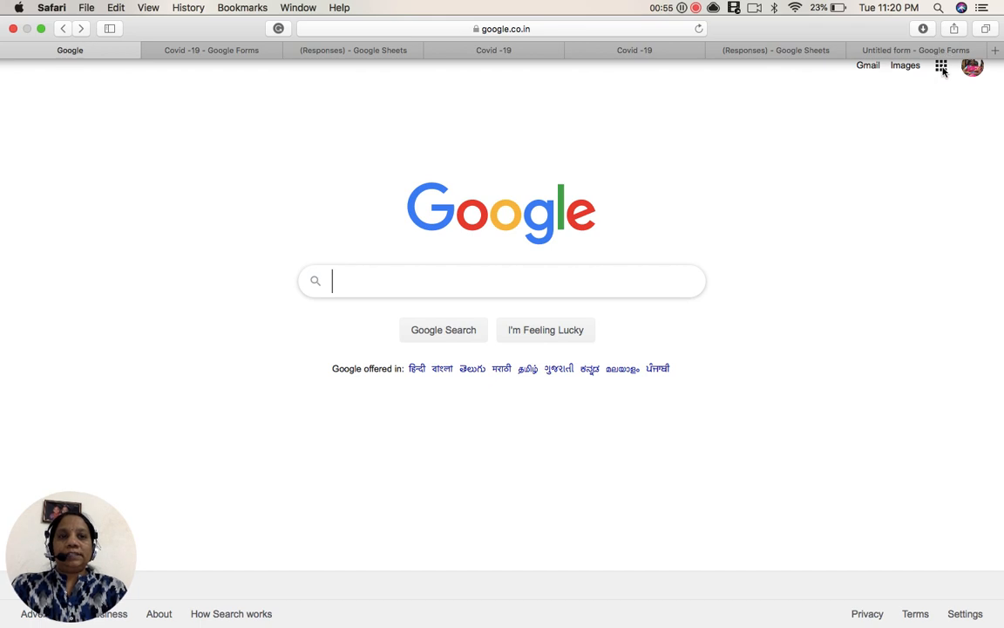
pyautogui.click(942, 66)
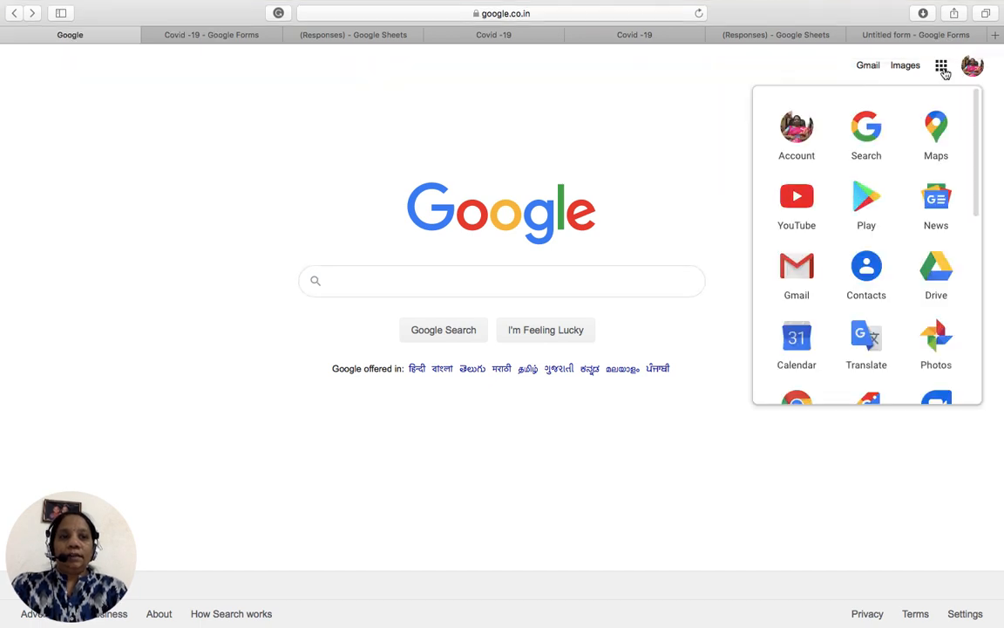
pyautogui.click(938, 288)
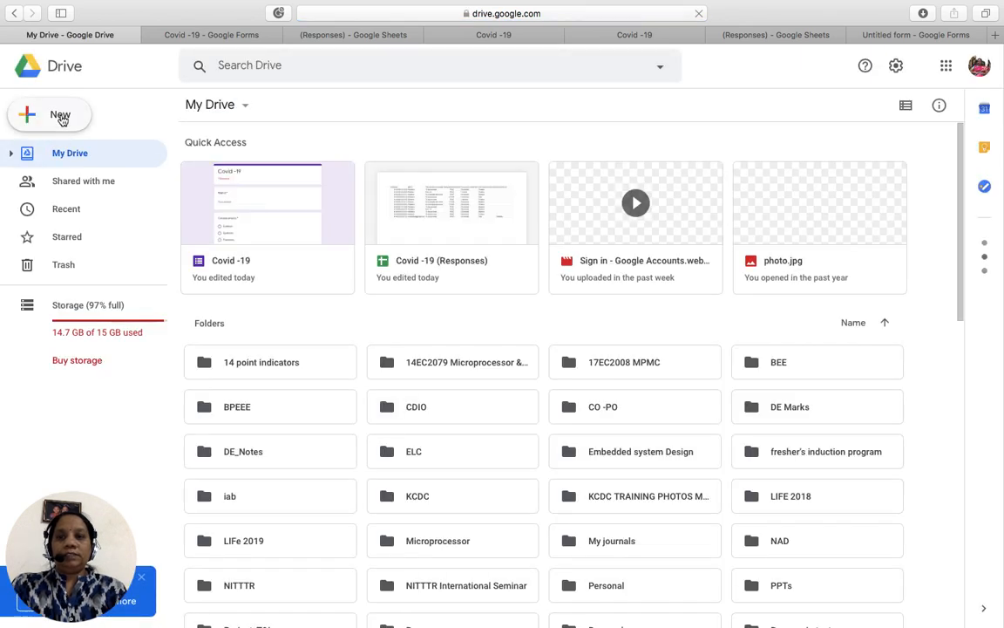
pyautogui.click(61, 117)
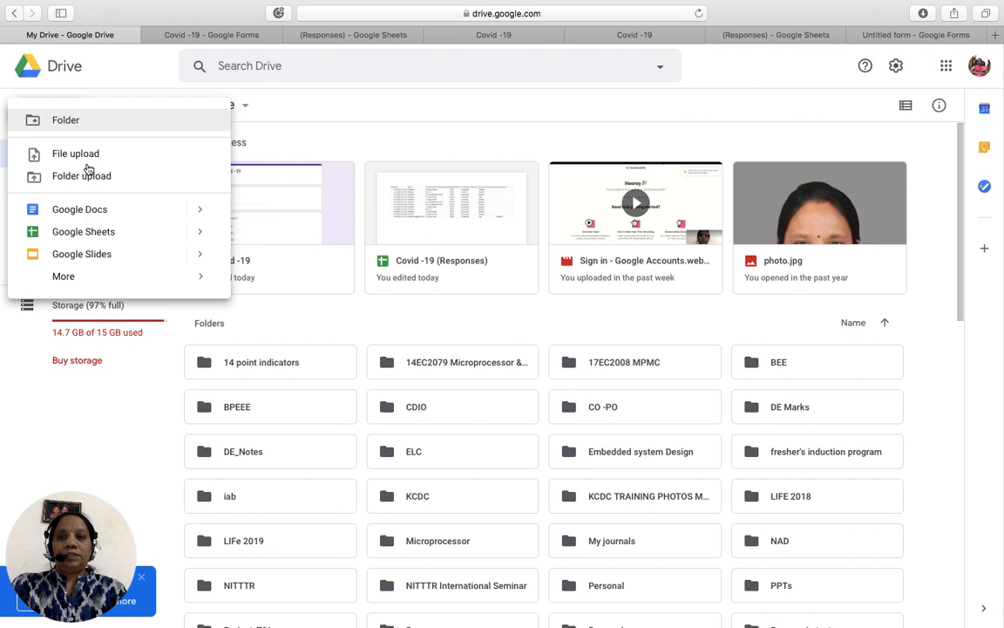
pyautogui.moveTo(75, 277)
pyautogui.click(313, 290)
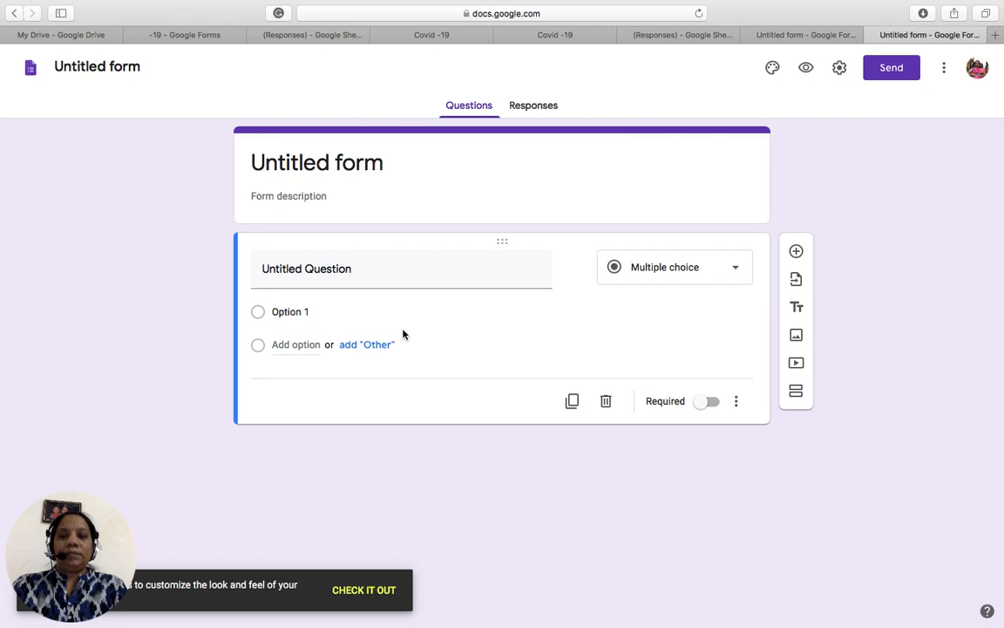
# - Keep the first question as Multiple choice and title it 'eytgk'
pyautogui.click(740, 269)
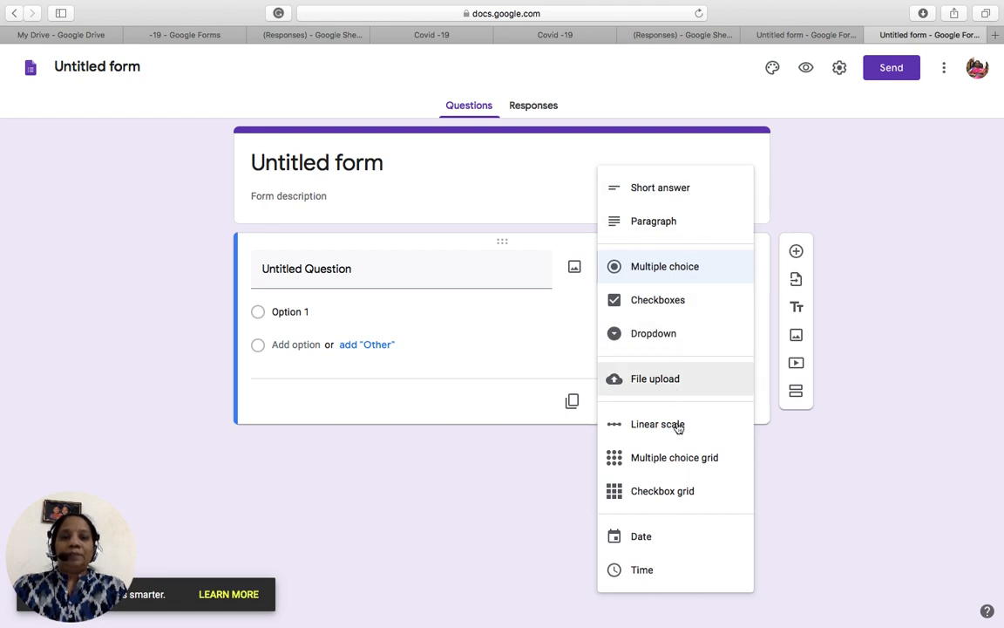
pyautogui.click(500, 523)
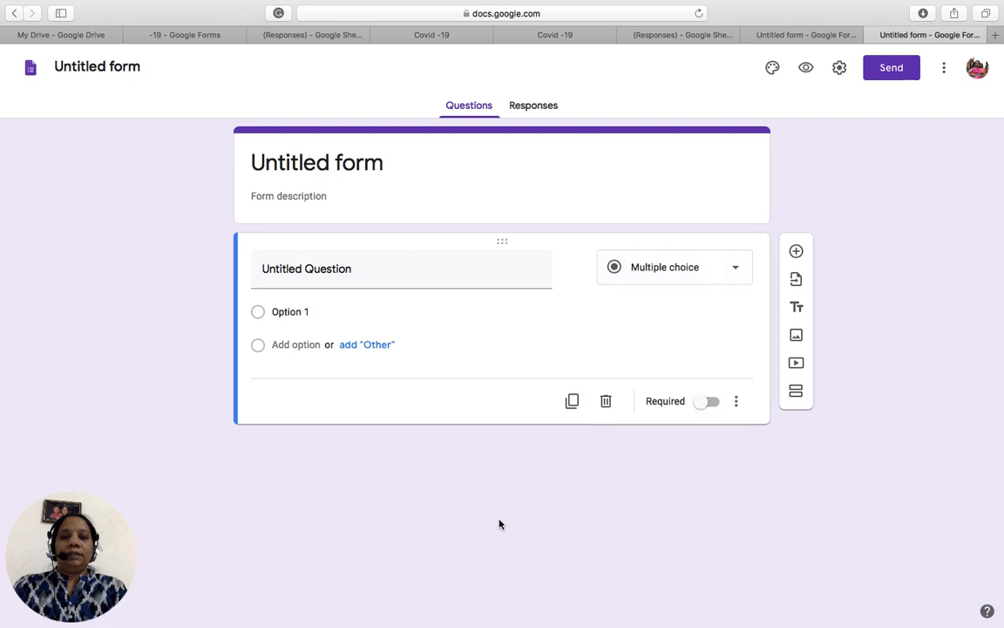
pyautogui.click(400, 274)
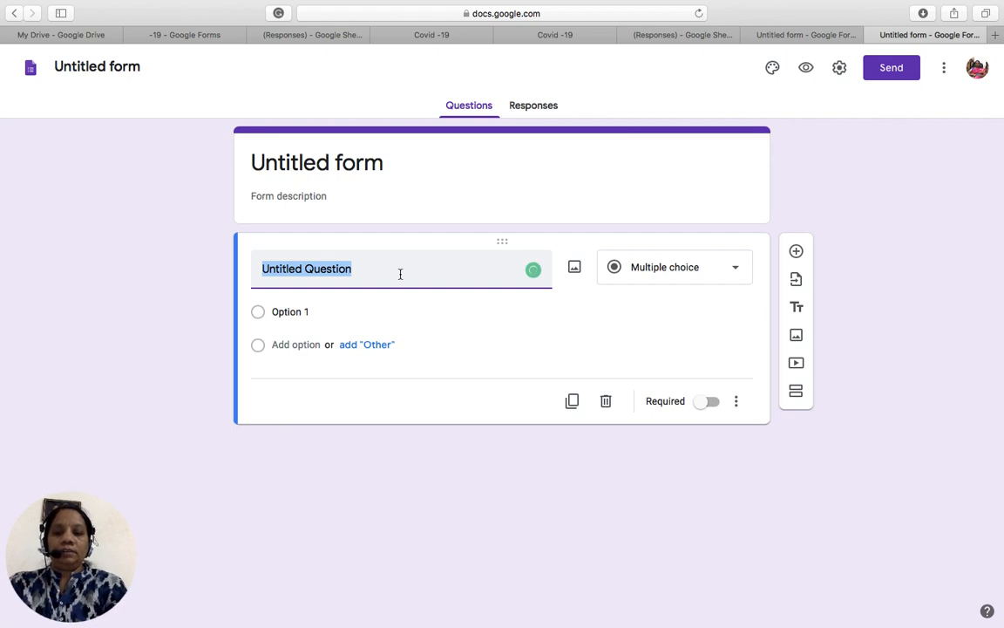
pyautogui.write('eytgk')
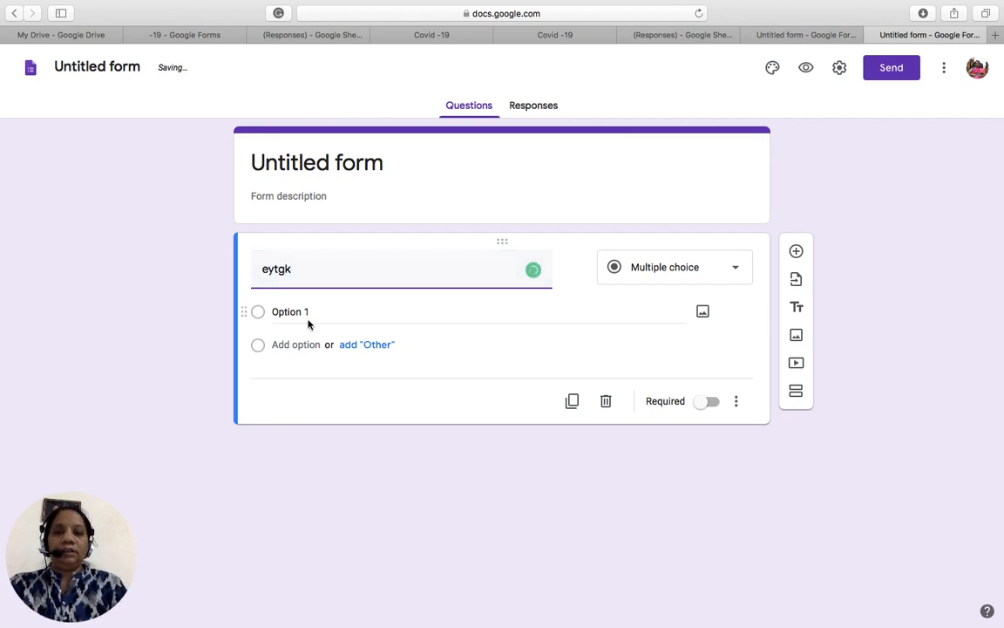
# - Enter answer options 1, 2, 3 and 4, and mark the question required
pyautogui.click(308, 314)
pyautogui.write('1')
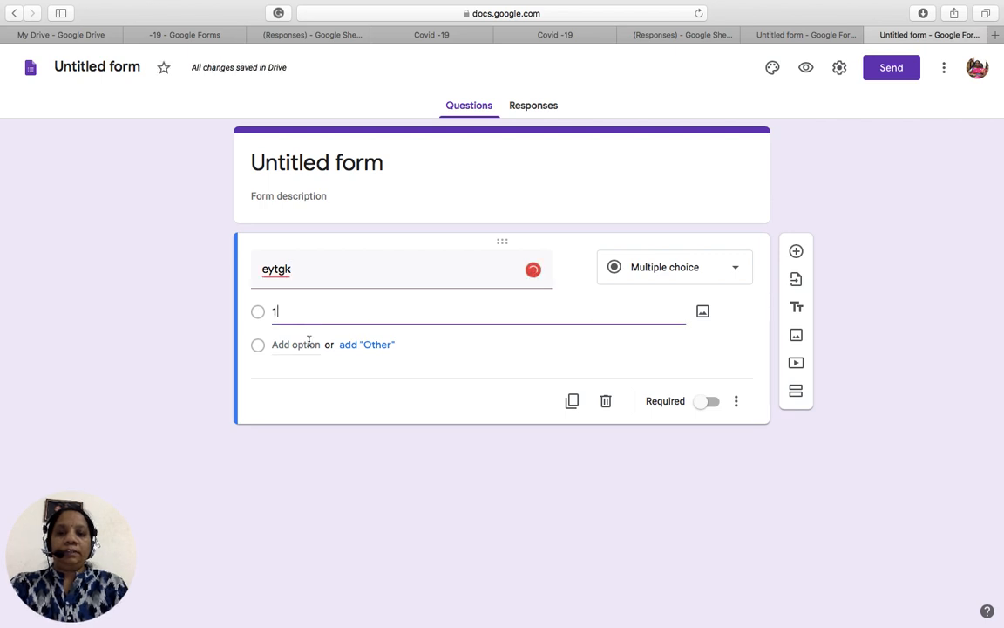
pyautogui.click(309, 343)
pyautogui.write('2')
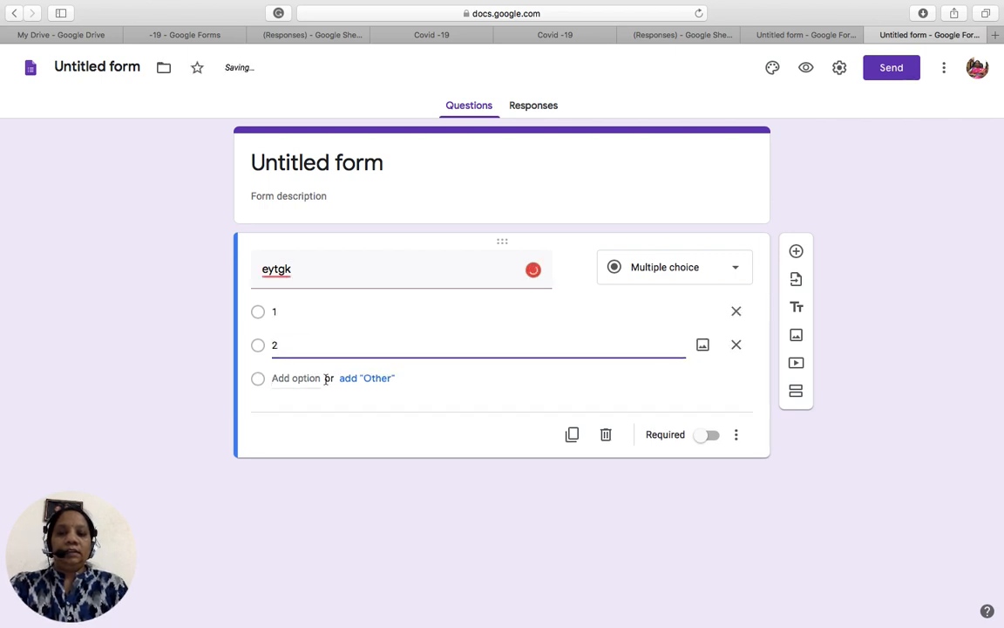
pyautogui.click(308, 378)
pyautogui.write('3')
pyautogui.click(298, 410)
pyautogui.write('4')
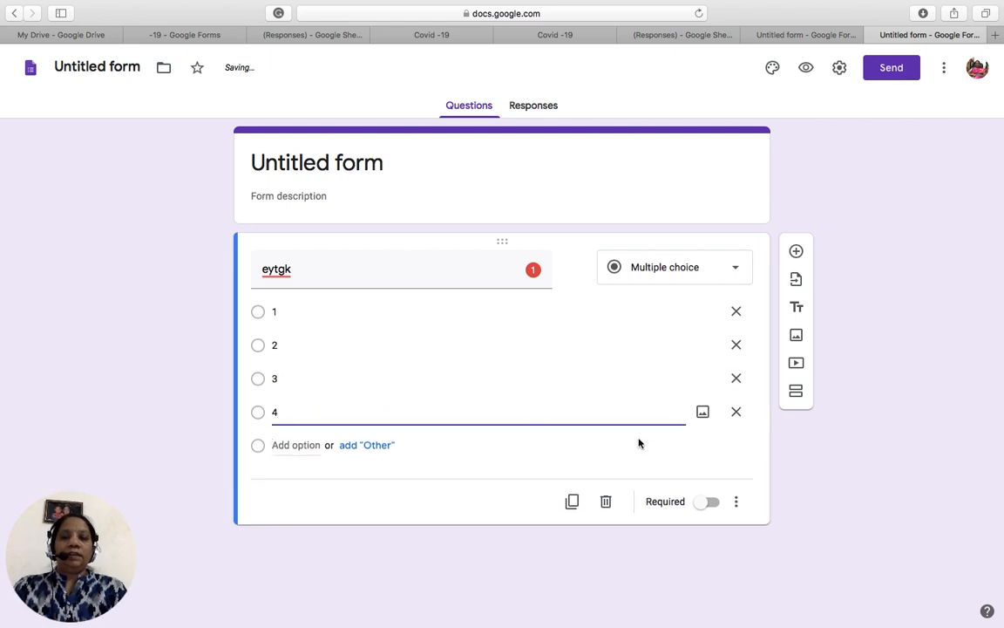
pyautogui.click(713, 502)
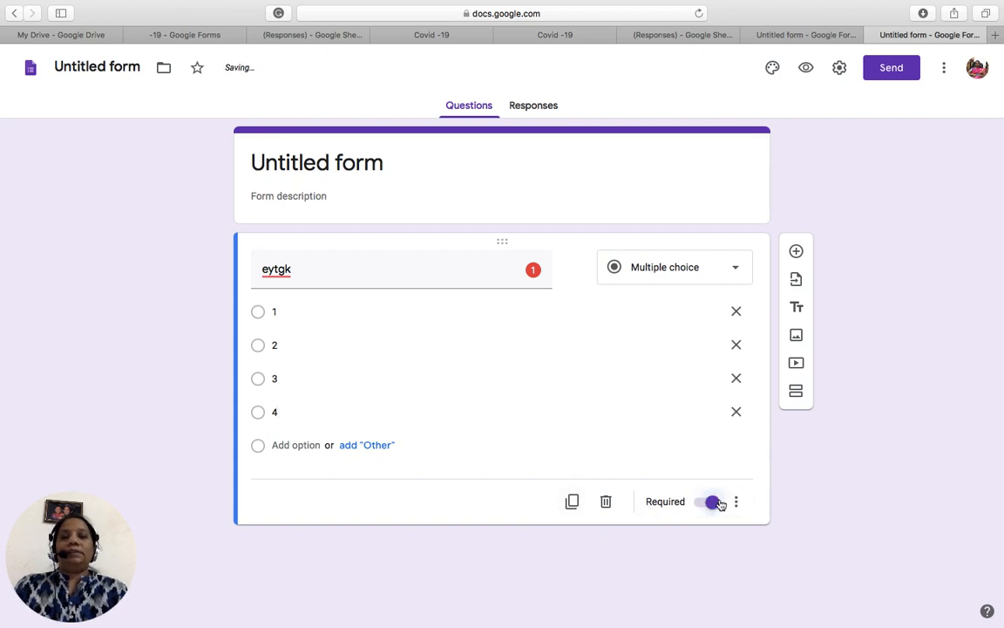
# - Switch to the Covid -19 form and open its Questions view
pyautogui.click(181, 35)
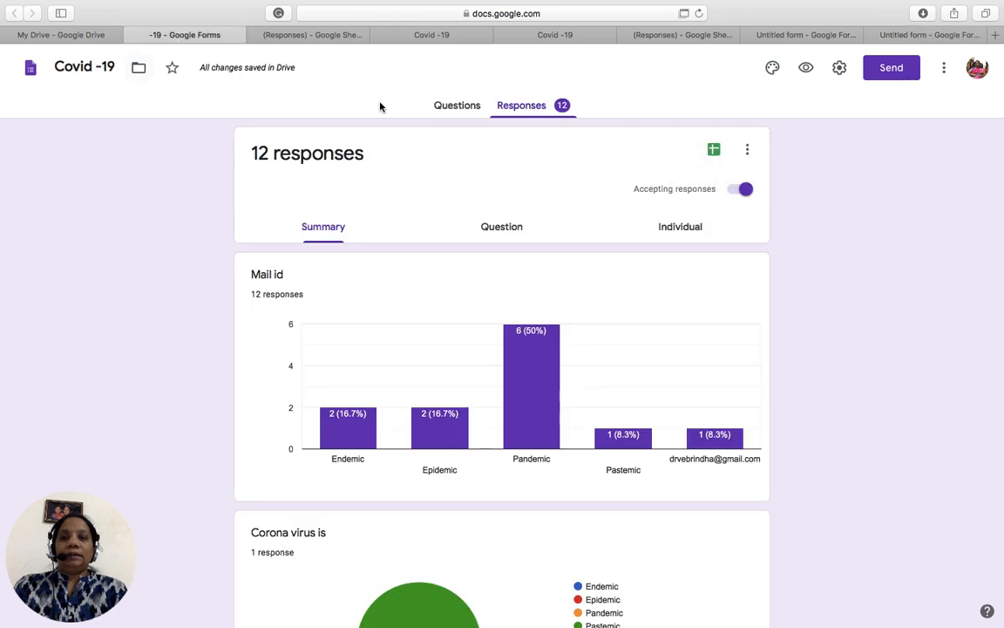
pyautogui.click(458, 108)
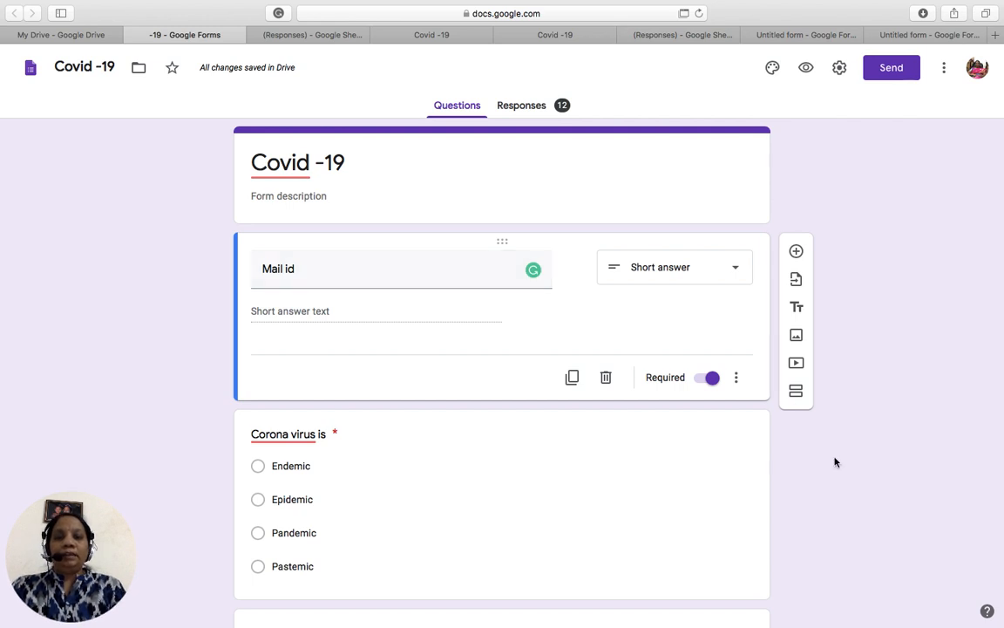
pyautogui.scroll(-5, 834, 462)
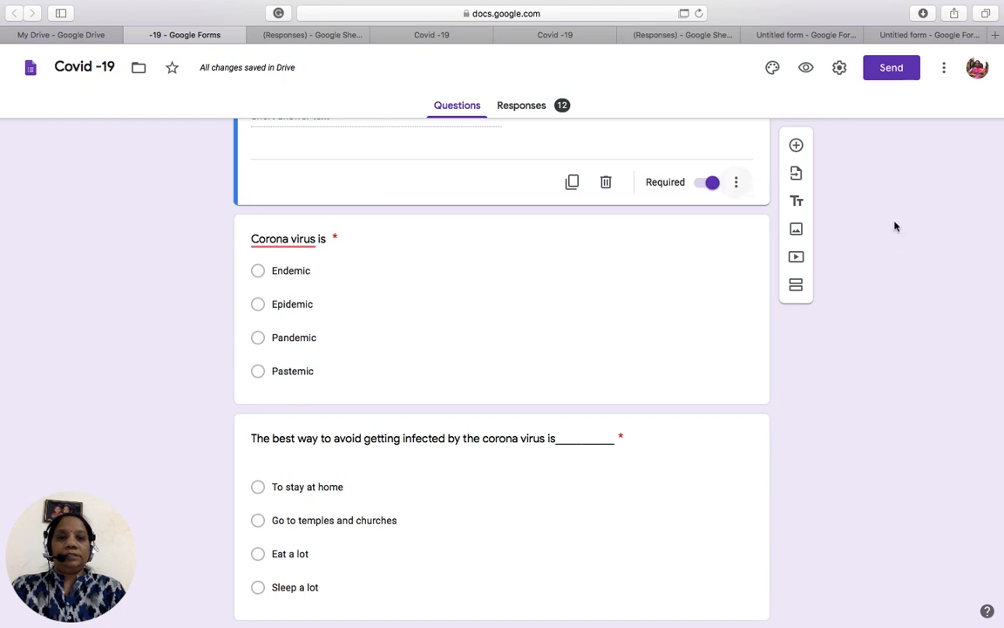
pyautogui.scroll(1, 894, 238)
pyautogui.scroll(3, 883, 238)
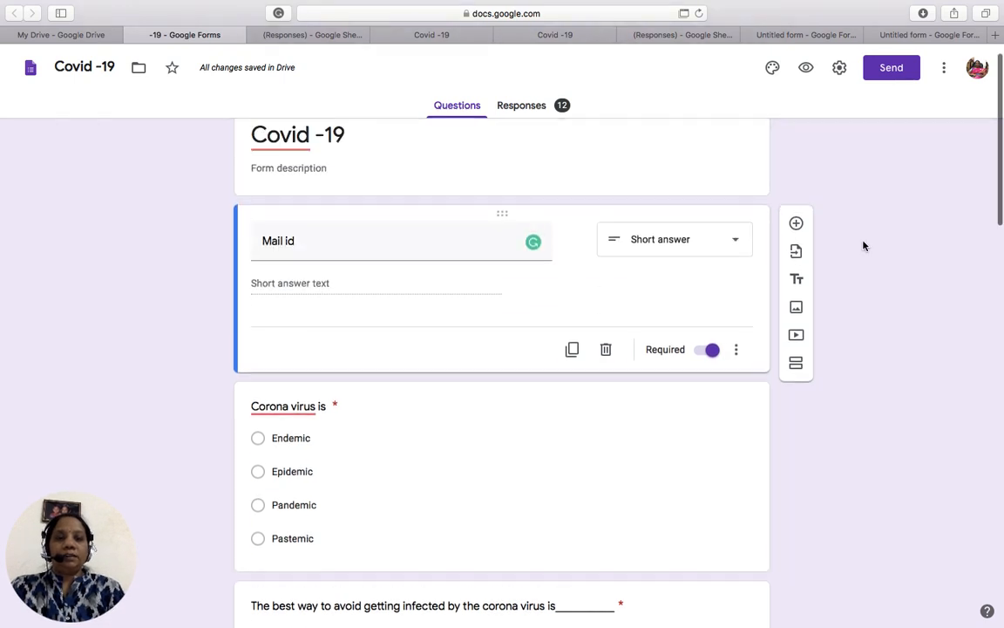
# - Enable Shuffle option order on the 'Corona virus is' question
pyautogui.click(737, 352)
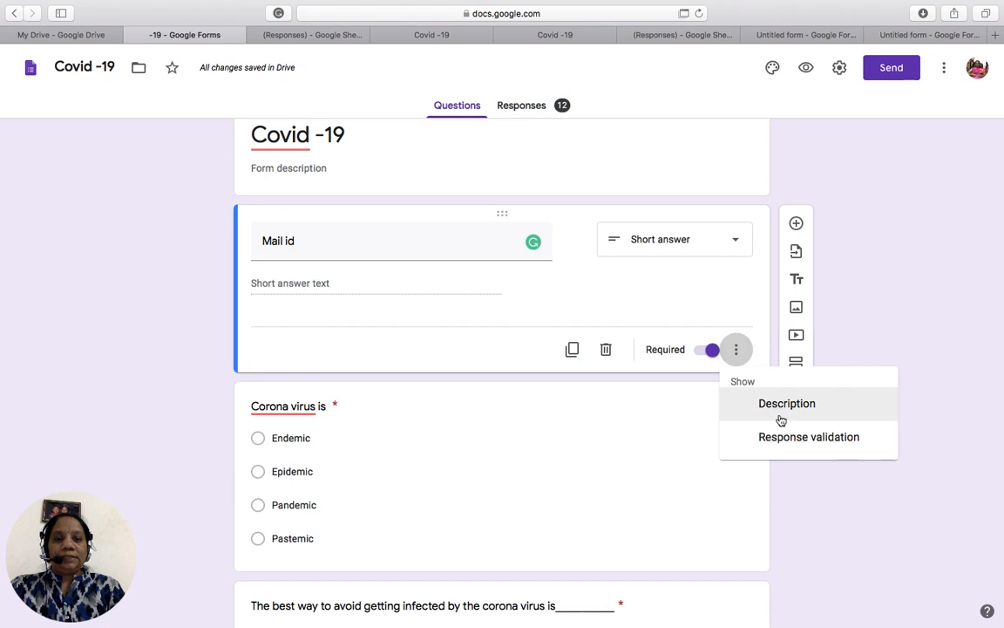
pyautogui.click(808, 483)
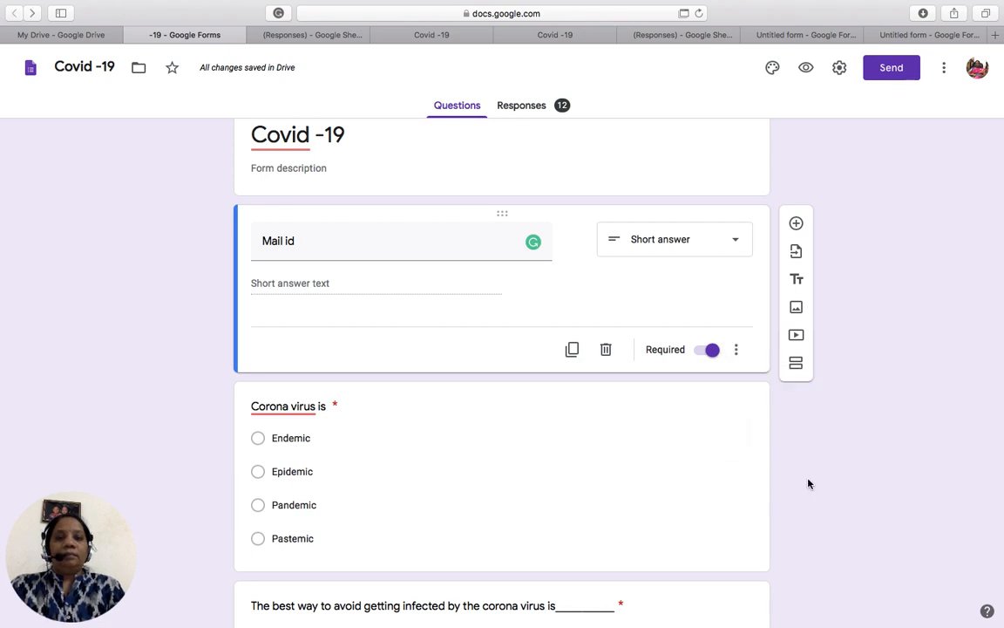
pyautogui.click(706, 556)
pyautogui.click(735, 578)
pyautogui.click(774, 594)
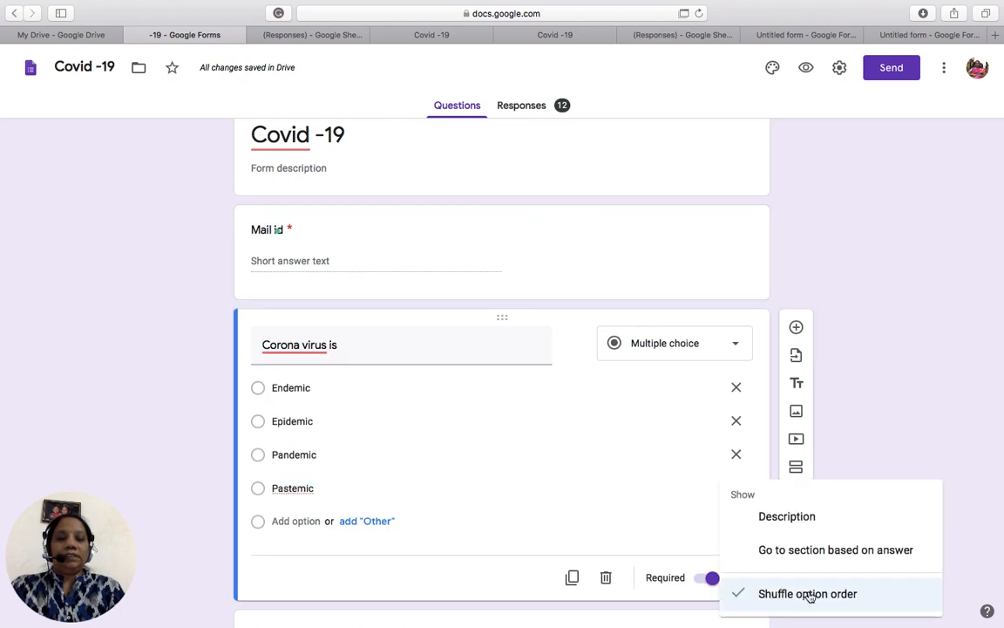
pyautogui.click(746, 596)
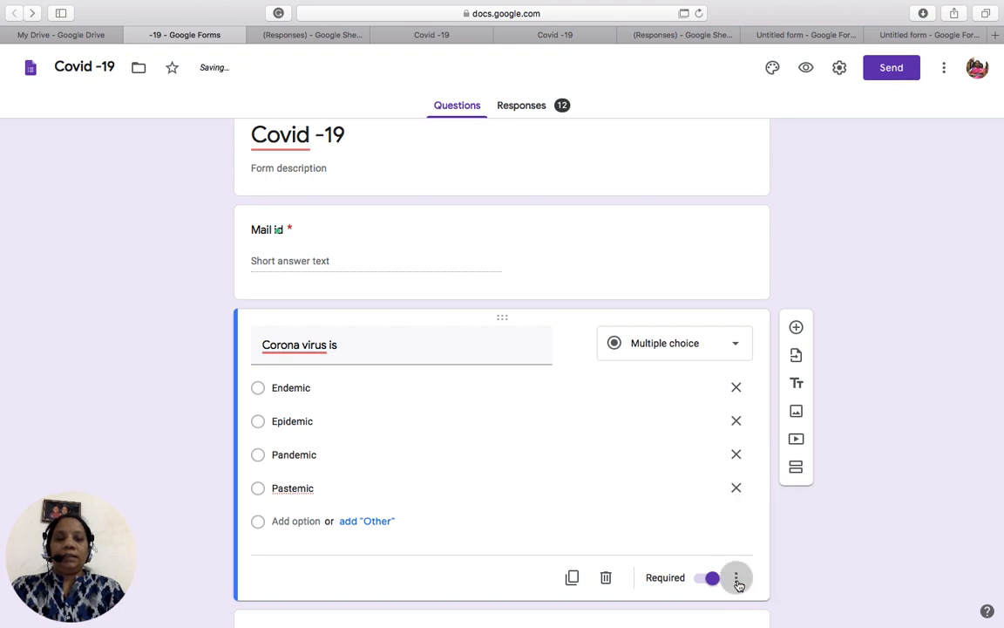
pyautogui.click(738, 580)
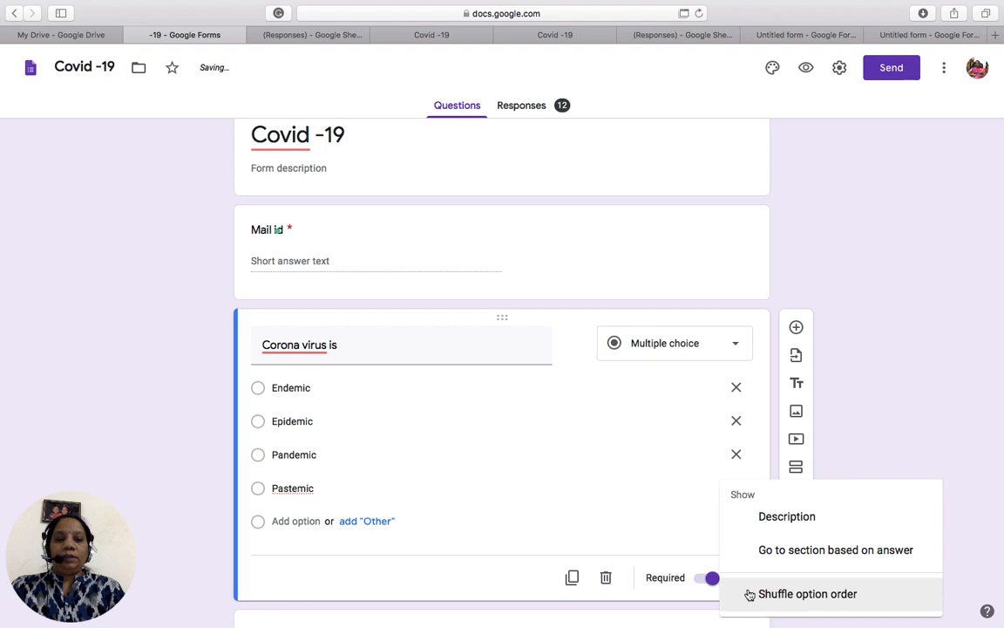
pyautogui.click(746, 599)
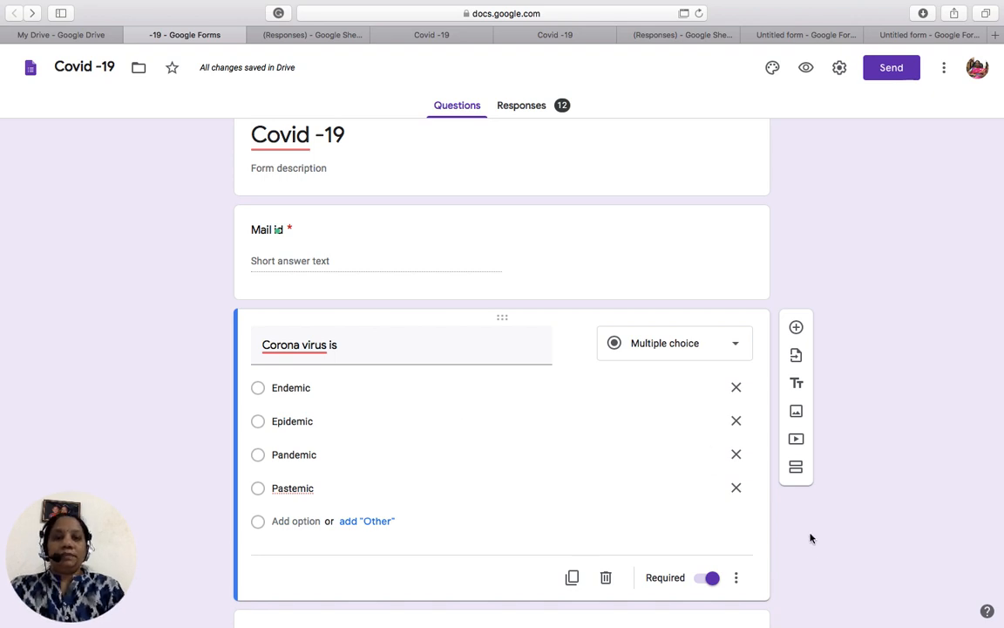
pyautogui.click(736, 577)
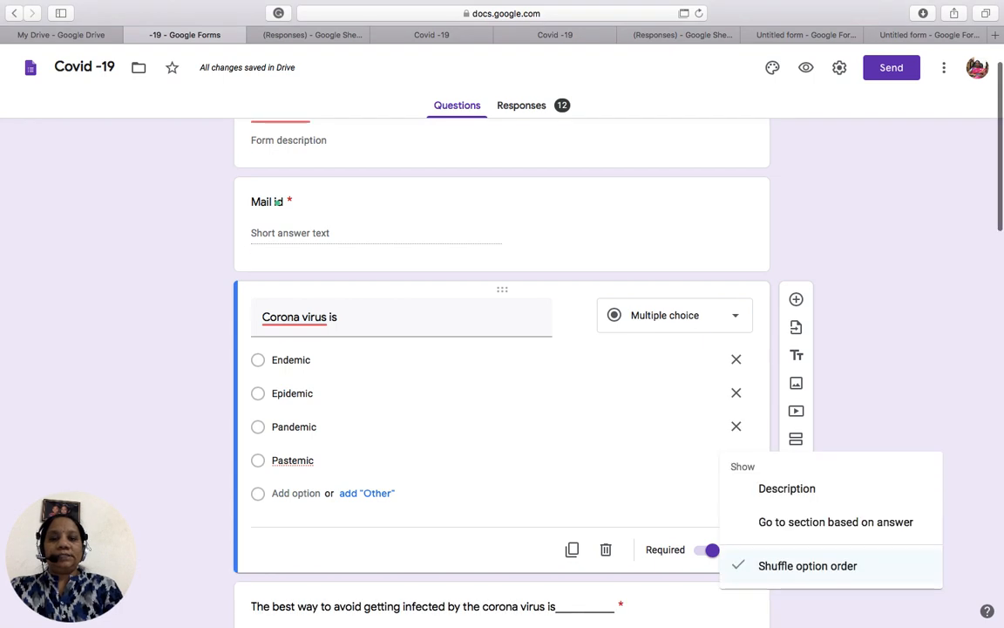
pyautogui.click(917, 424)
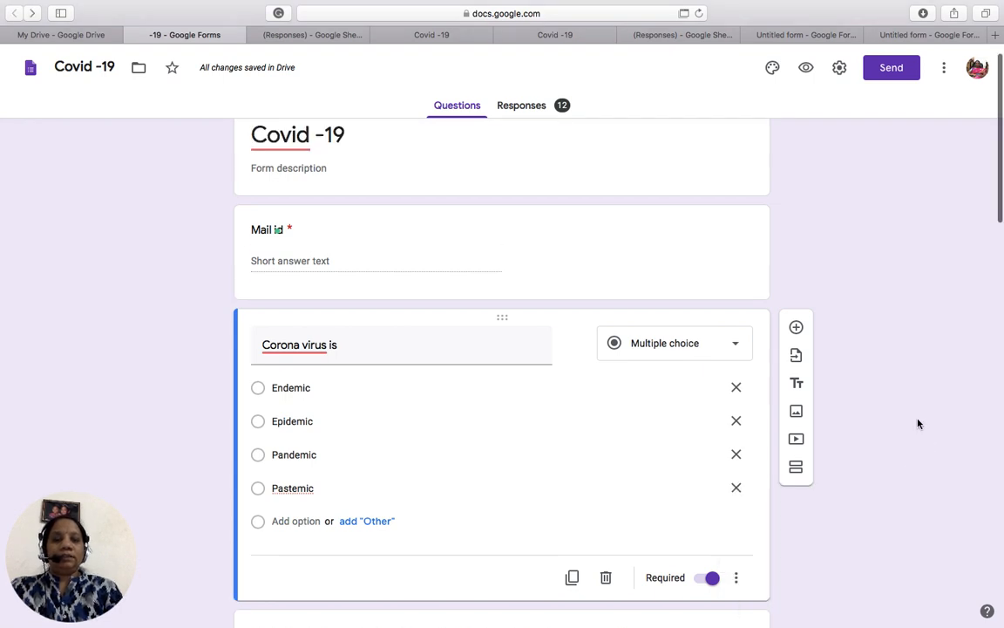
pyautogui.scroll(-4, 917, 421)
pyautogui.scroll(-5, 501, 375)
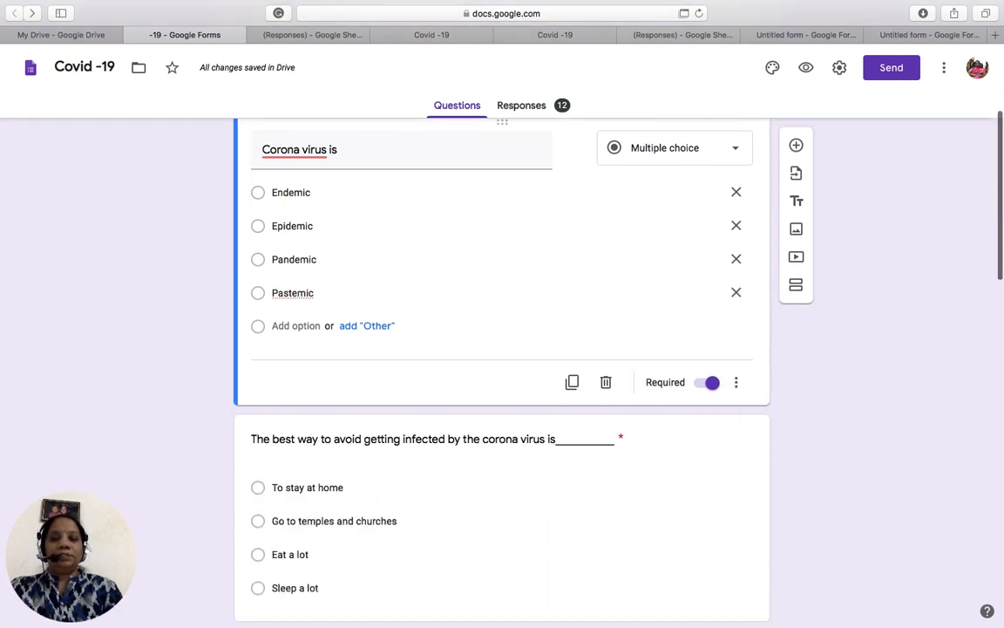
# - Add a blank multiple-choice question below the 'outer red colour protrusions' question
pyautogui.scroll(-4, 501, 375)
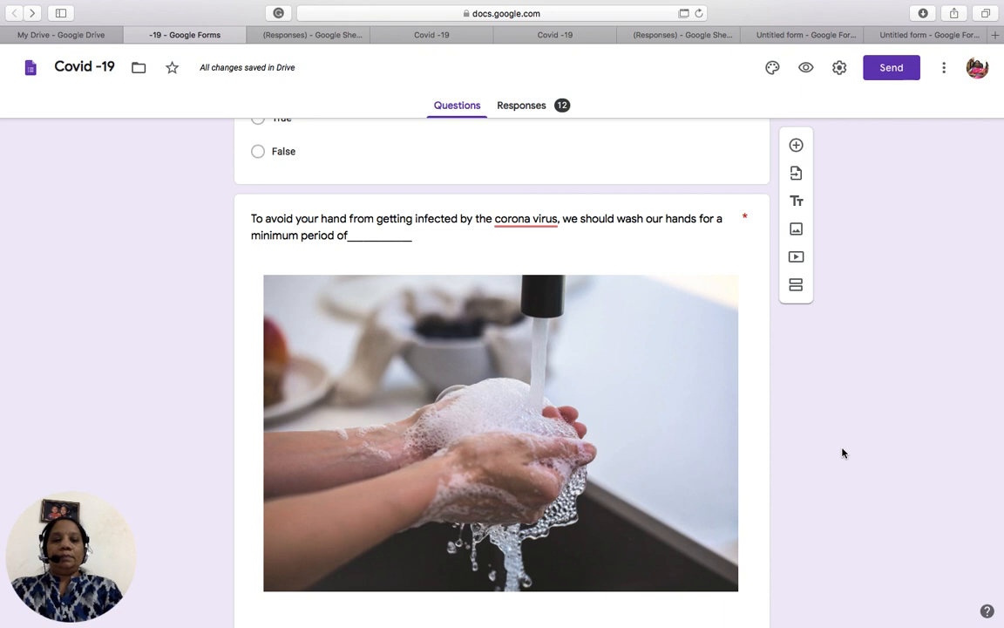
pyautogui.scroll(-3, 843, 452)
pyautogui.scroll(-6, 501, 348)
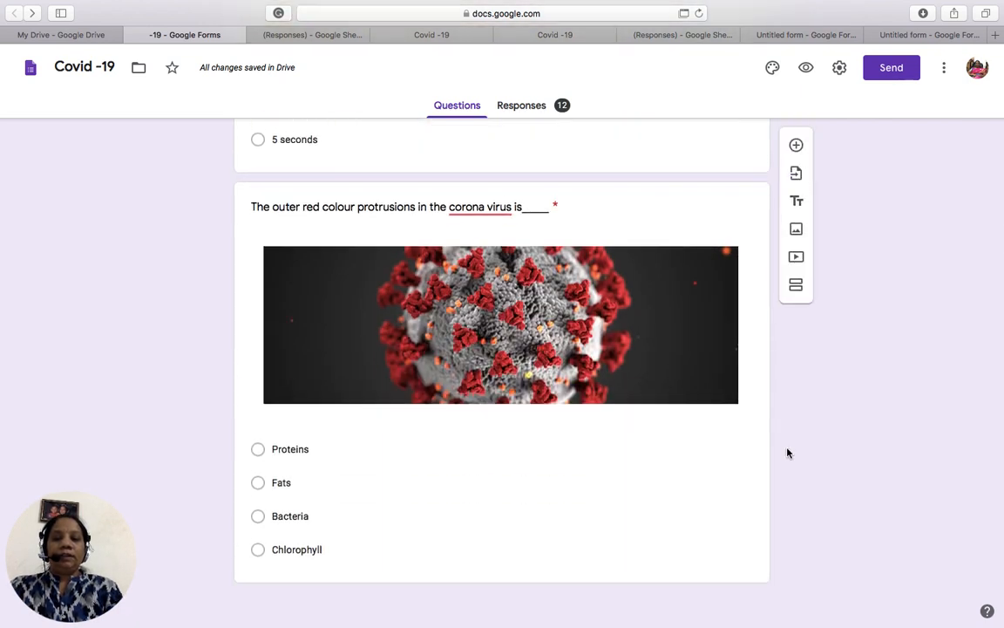
pyautogui.click(587, 510)
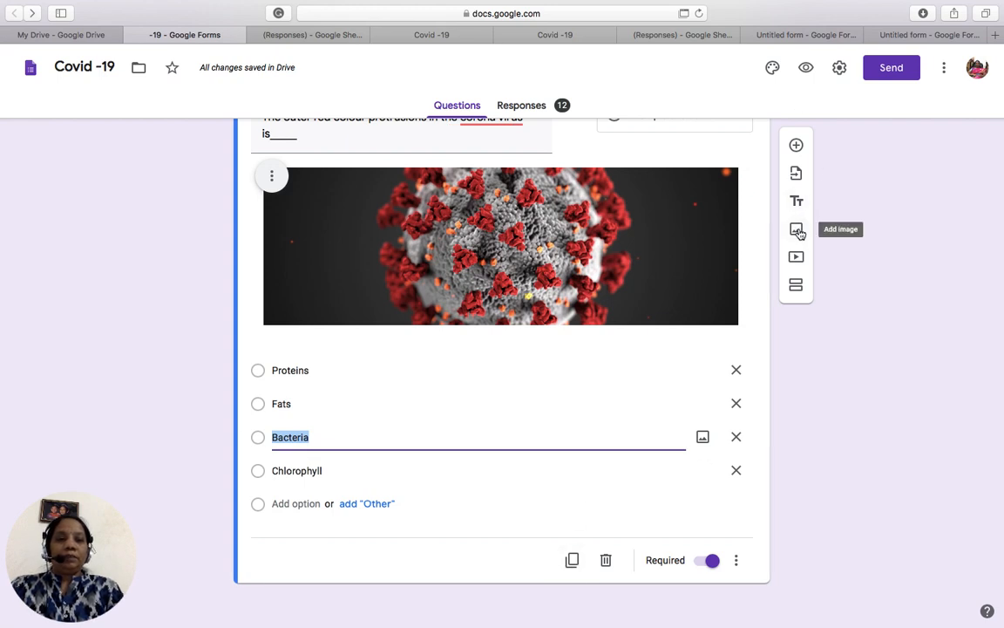
pyautogui.click(796, 144)
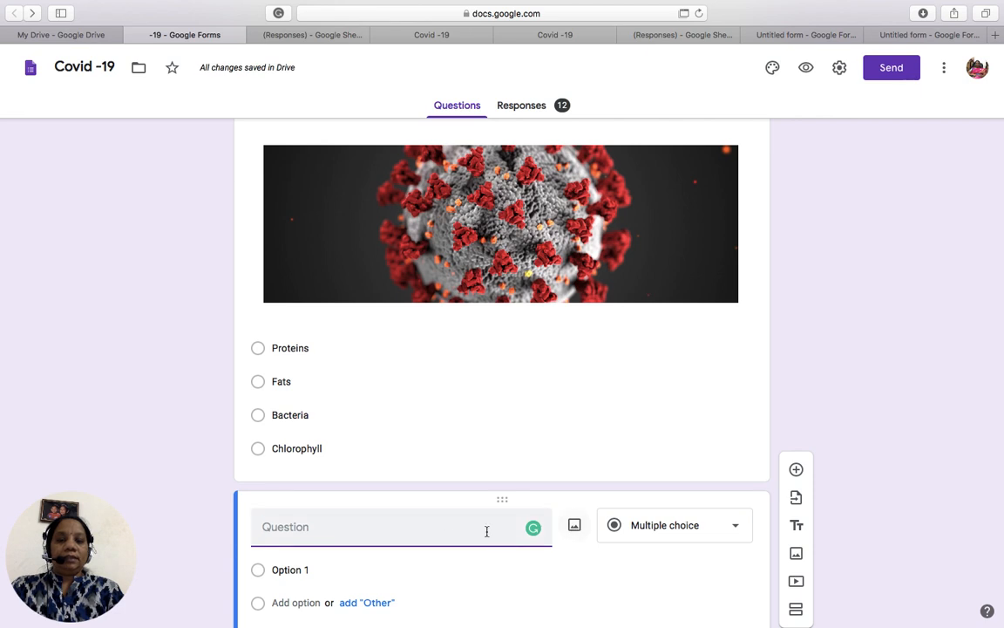
# - Insert a bitten red apple picture from a Google Images search for 'apple'
pyautogui.click(575, 527)
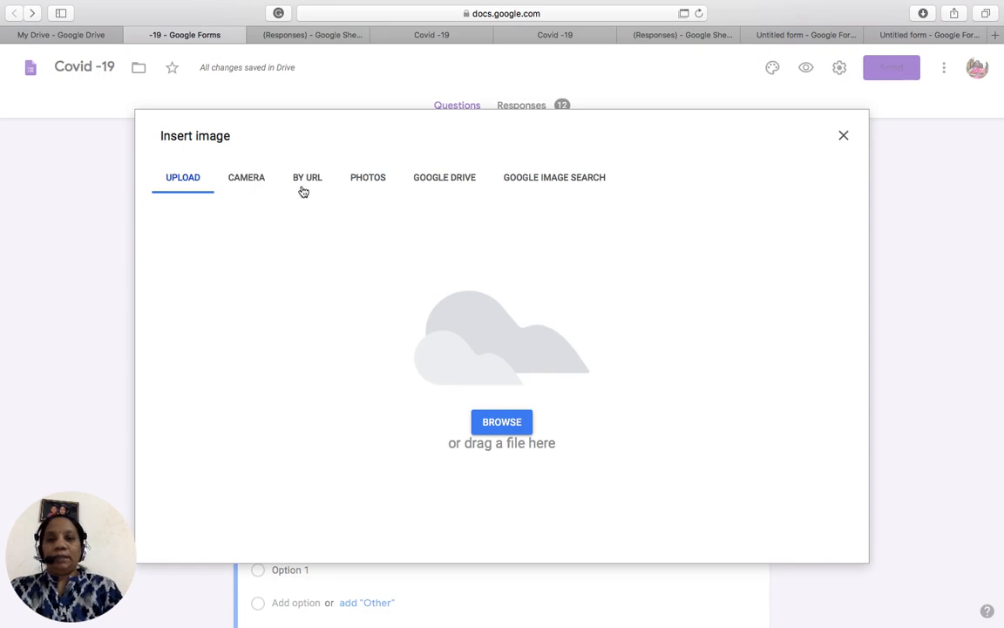
pyautogui.click(544, 184)
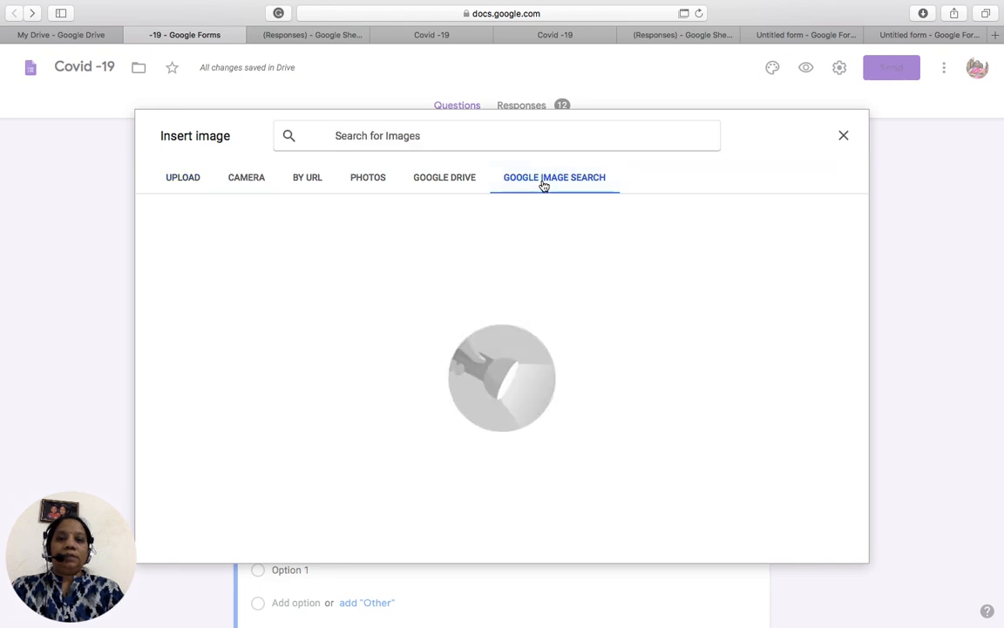
pyautogui.click(501, 137)
pyautogui.write('apple')
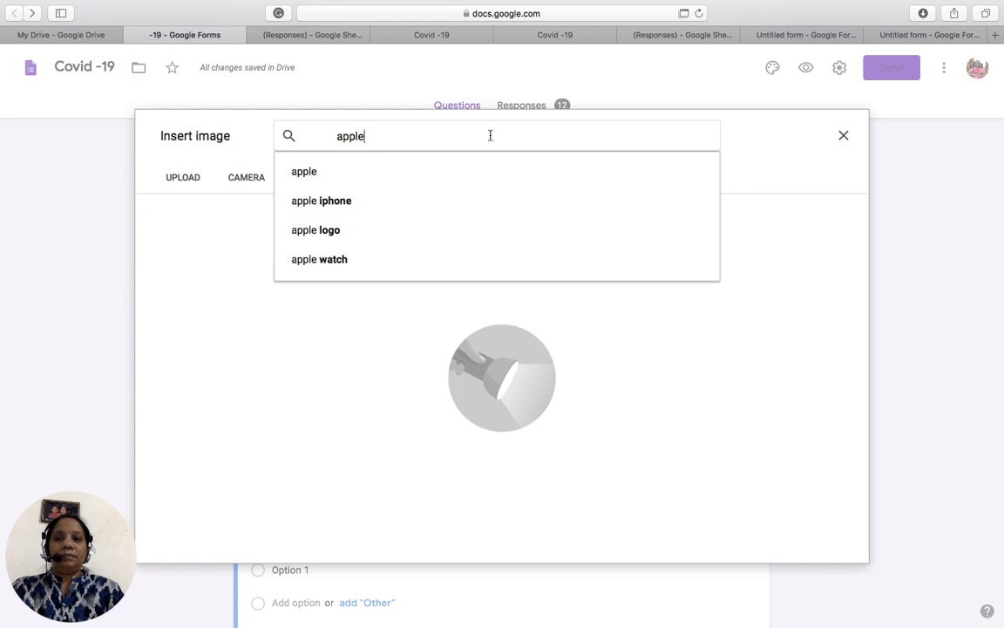
pyautogui.click(380, 170)
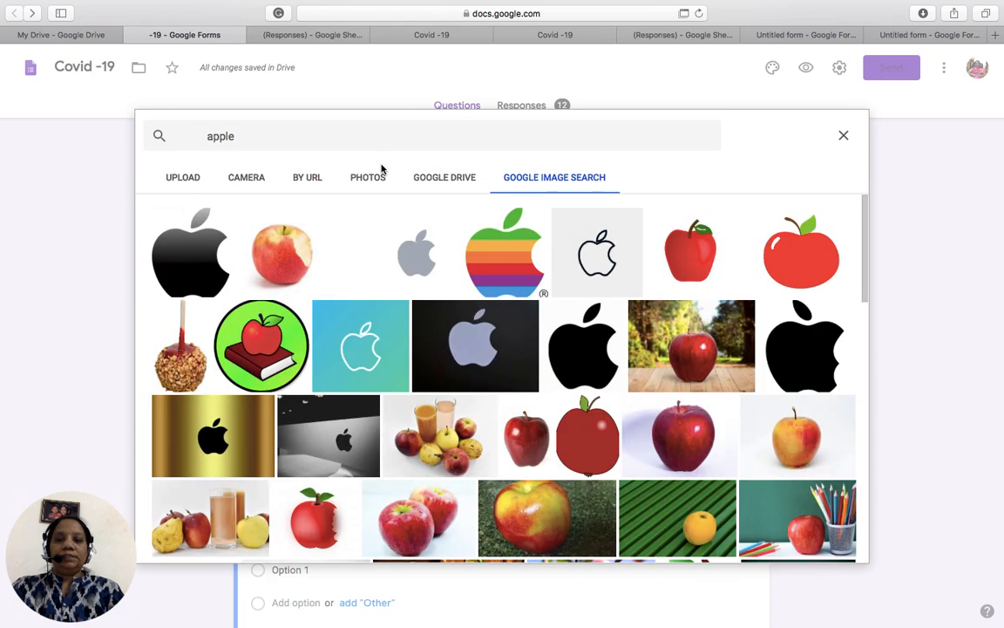
pyautogui.click(292, 250)
pyautogui.click(835, 545)
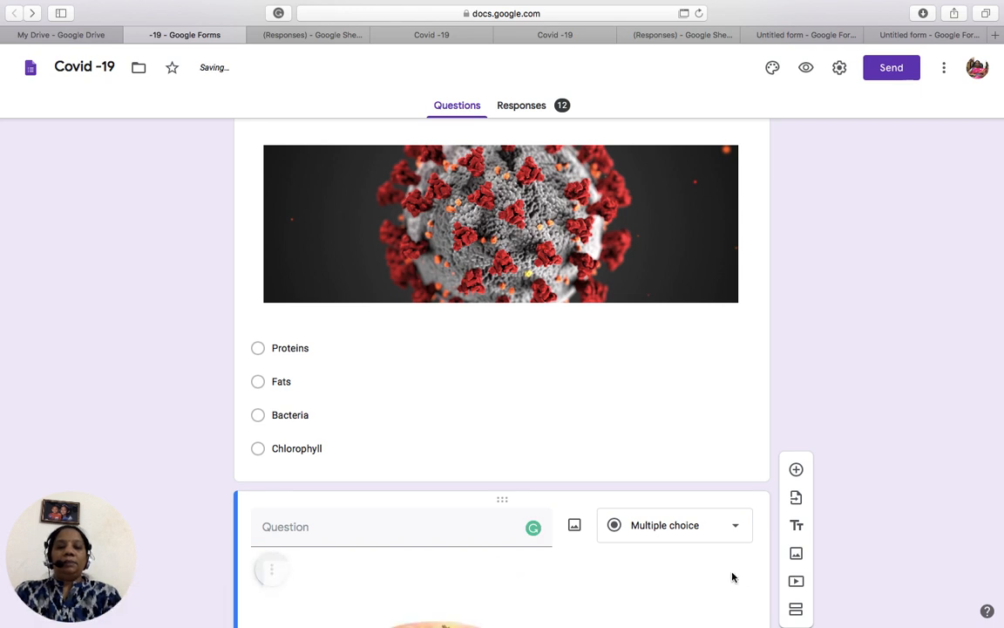
pyautogui.scroll(-3, 732, 577)
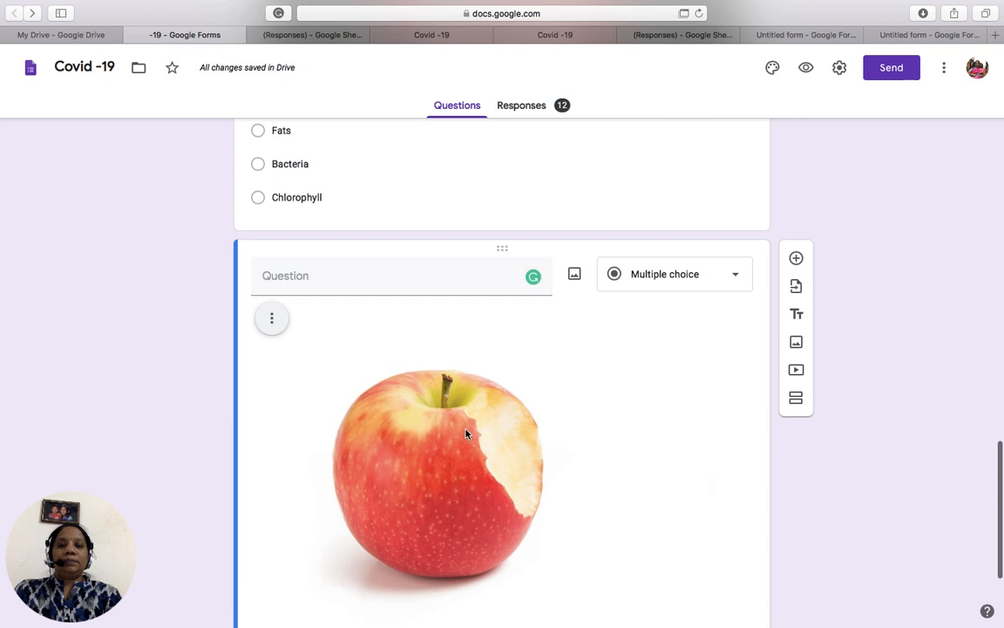
# - Make the apple question required with Shuffle option order turned on
pyautogui.scroll(-3, 489, 582)
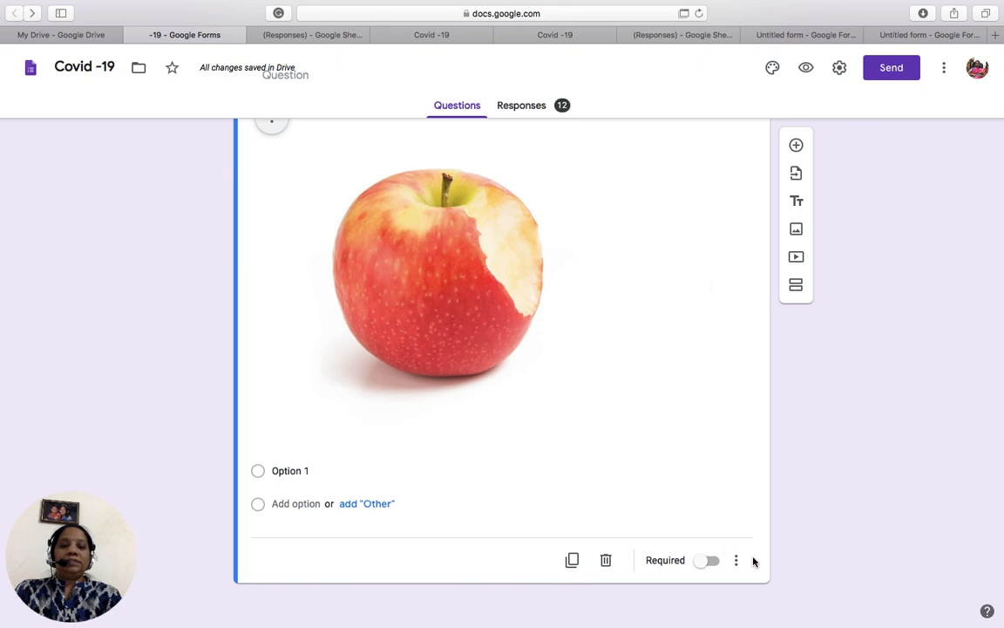
pyautogui.click(714, 564)
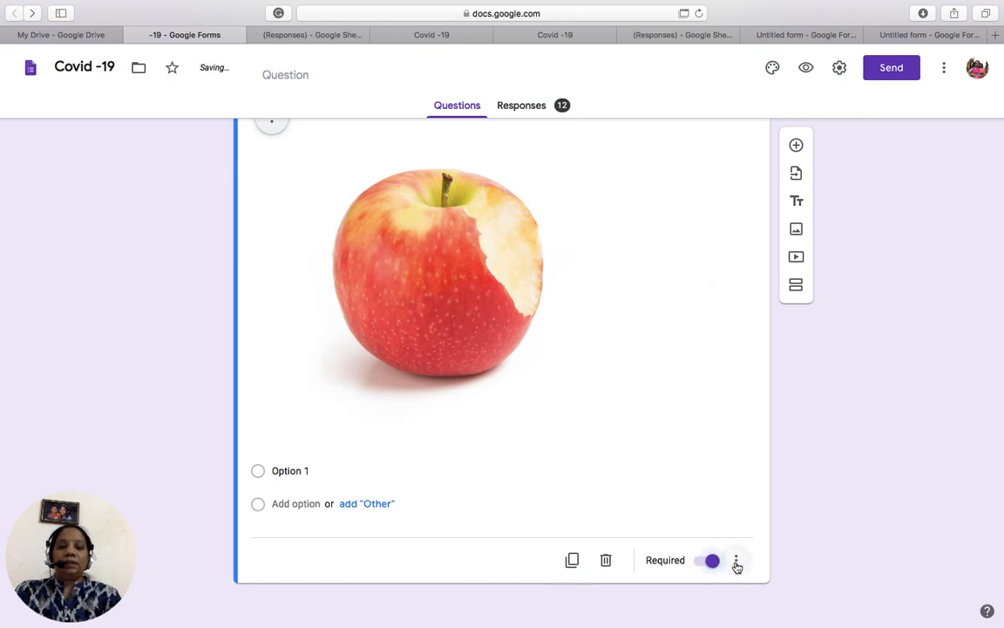
pyautogui.click(735, 563)
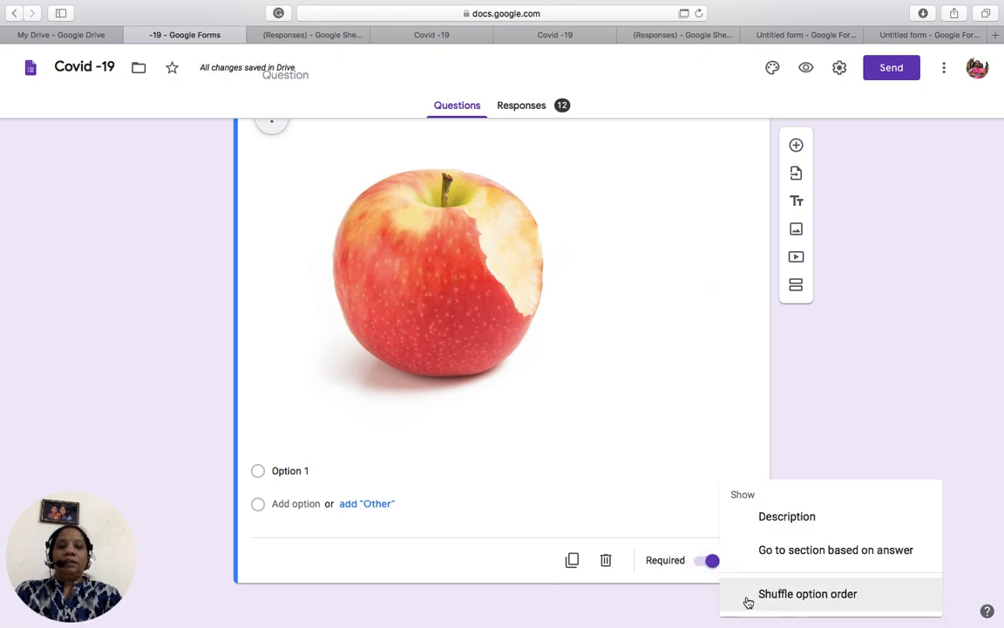
pyautogui.click(748, 600)
pyautogui.click(736, 560)
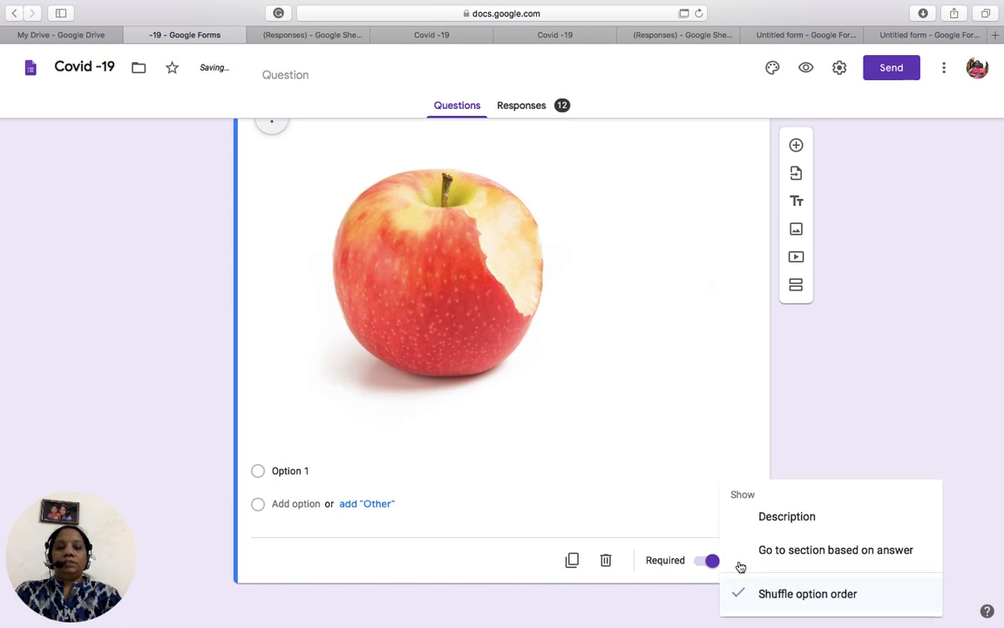
pyautogui.click(855, 373)
# - Preview the Covid -19 form as a respondent
pyautogui.scroll(5, 855, 373)
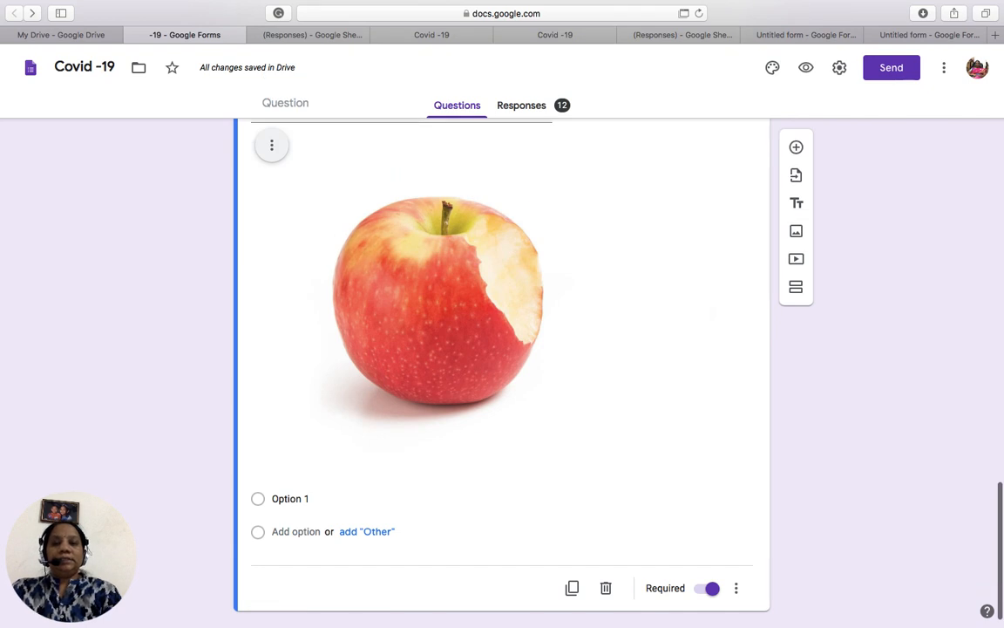
pyautogui.scroll(3, 501, 349)
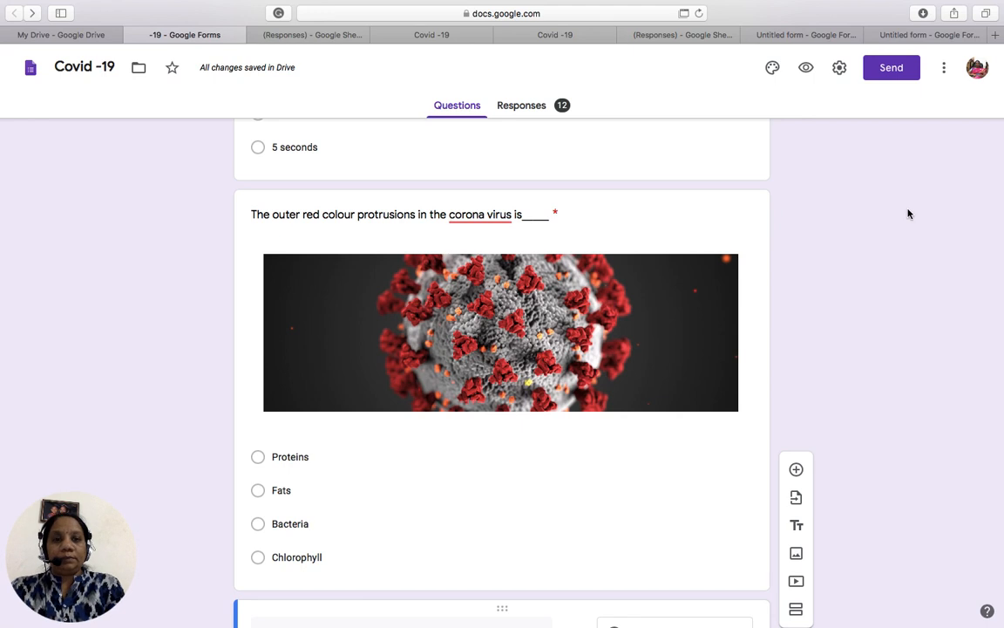
pyautogui.click(807, 68)
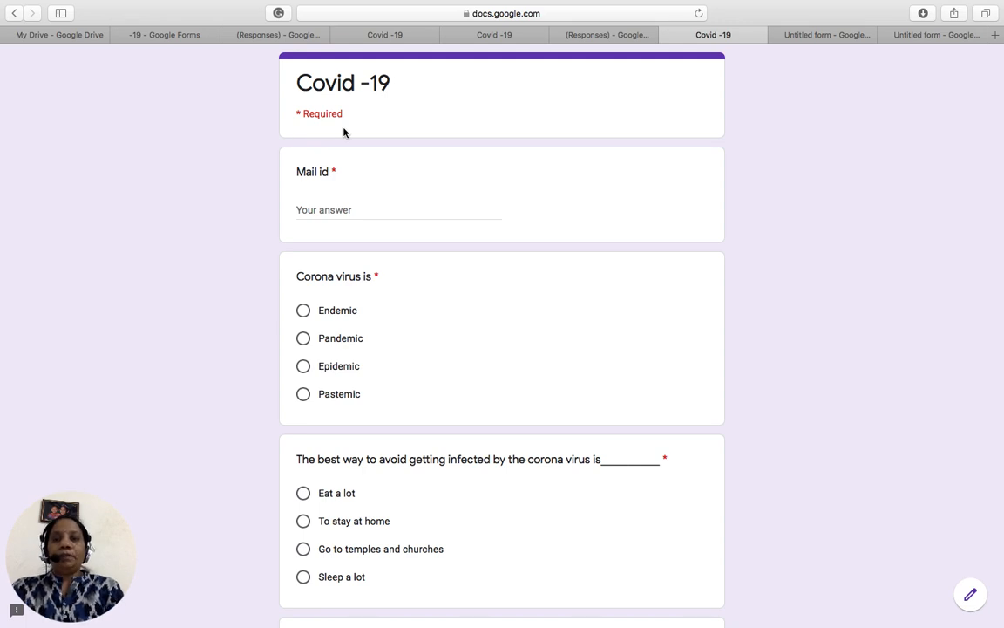
# - Enter an email address for Mail id, then answer Pandemic, Go to temples and churches, and True
pyautogui.click(321, 209)
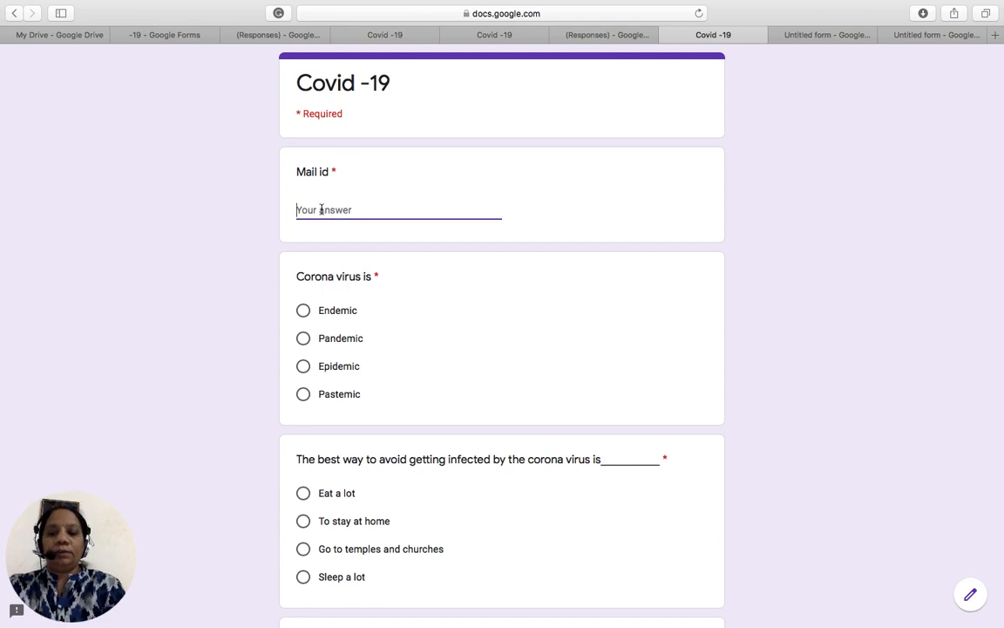
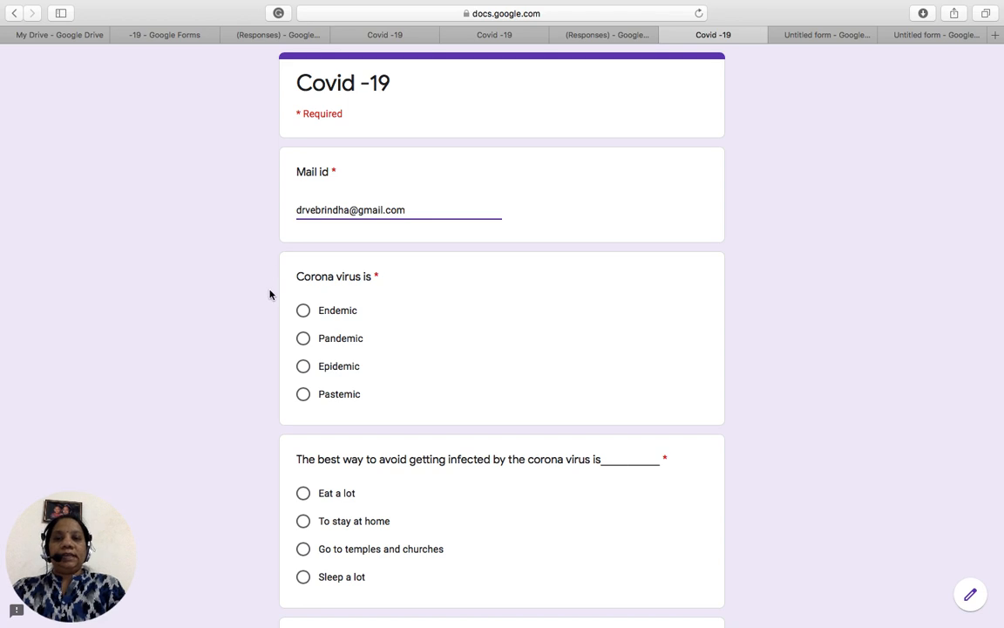
pyautogui.click(302, 340)
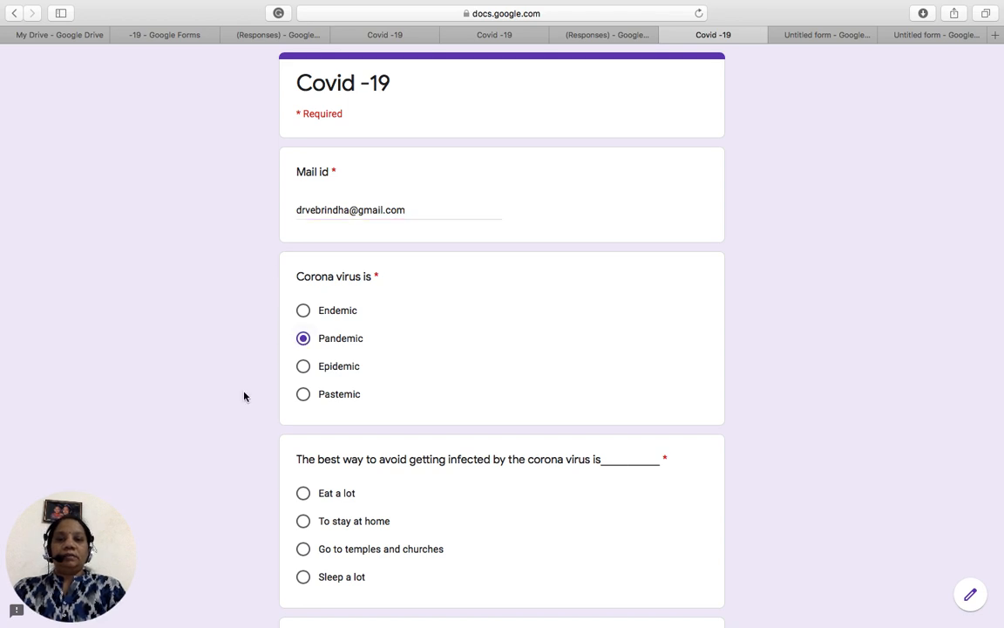
pyautogui.scroll(-5, 244, 394)
pyautogui.scroll(-1, 262, 372)
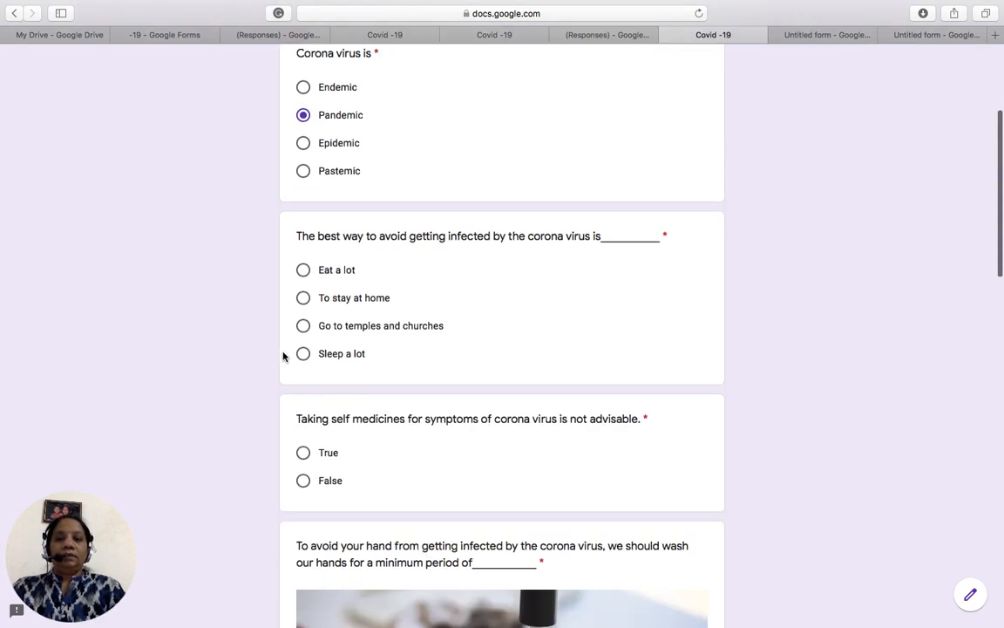
pyautogui.click(302, 325)
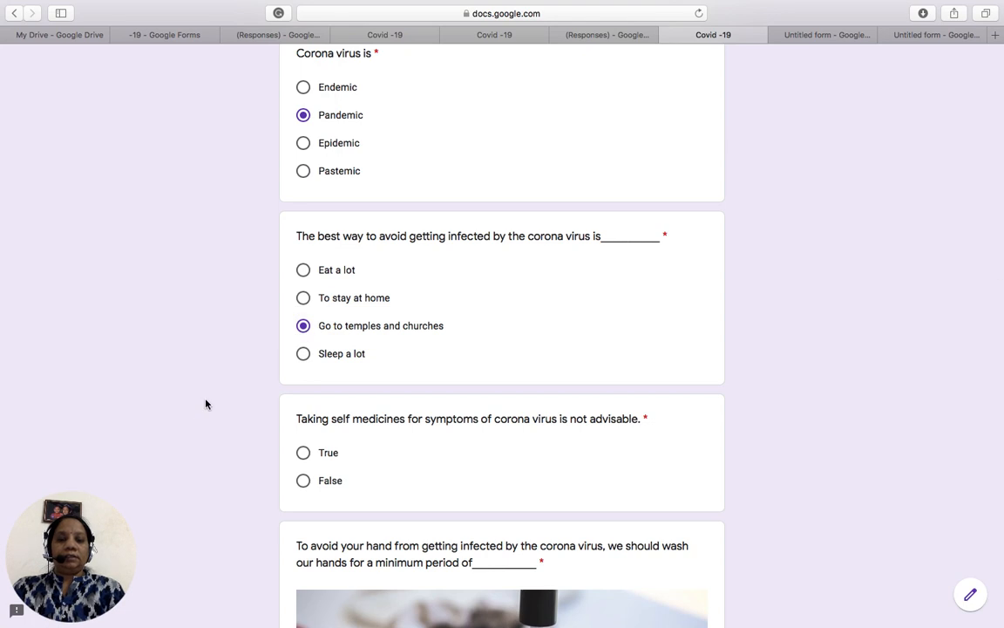
pyautogui.scroll(-5, 204, 403)
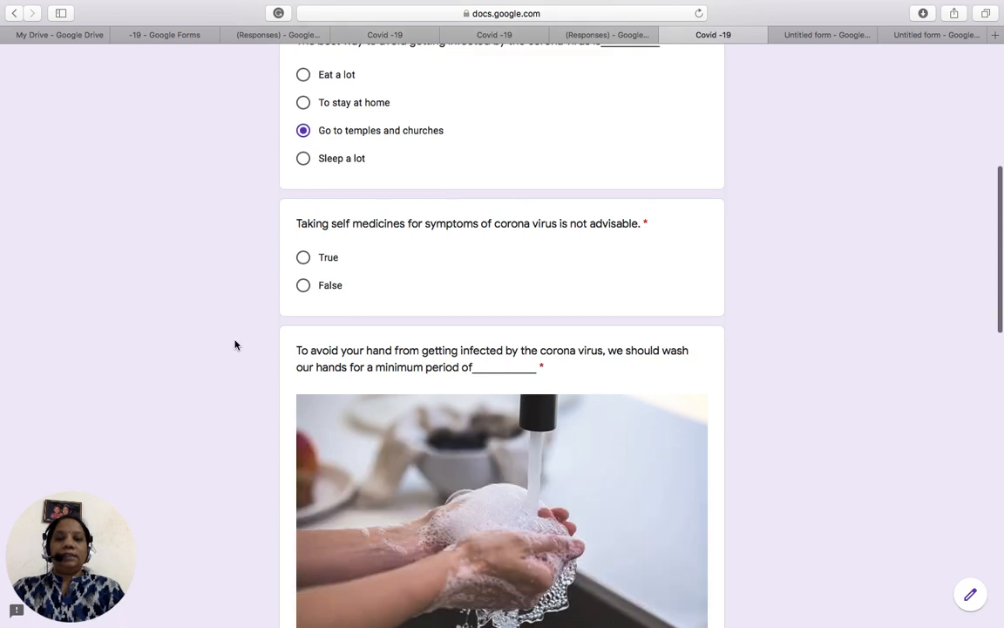
pyautogui.click(303, 258)
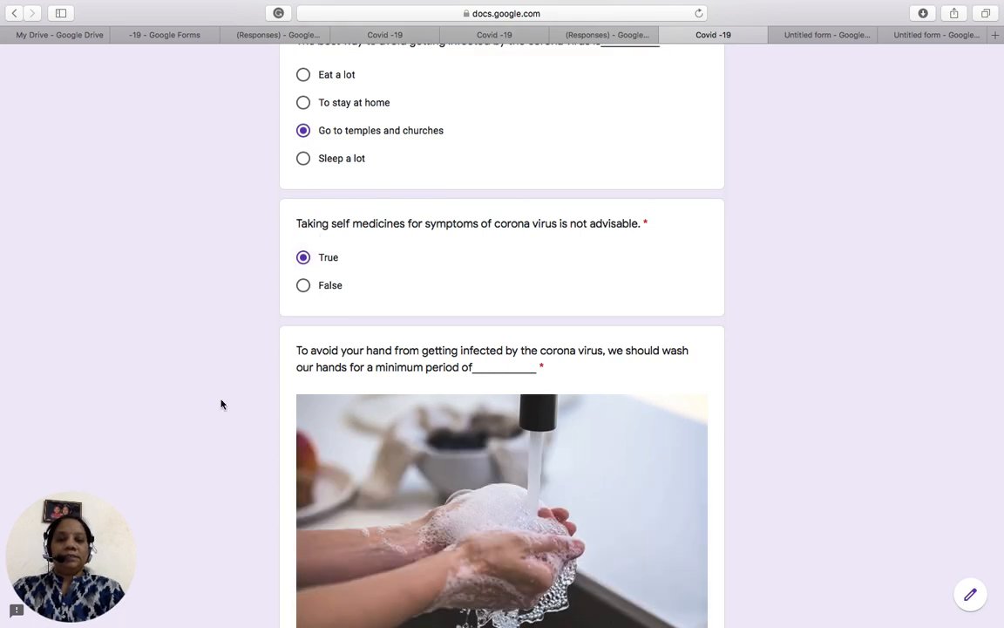
# - Answer 20 seconds, Proteins and Option 1, then submit the quiz
pyautogui.scroll(-8, 220, 402)
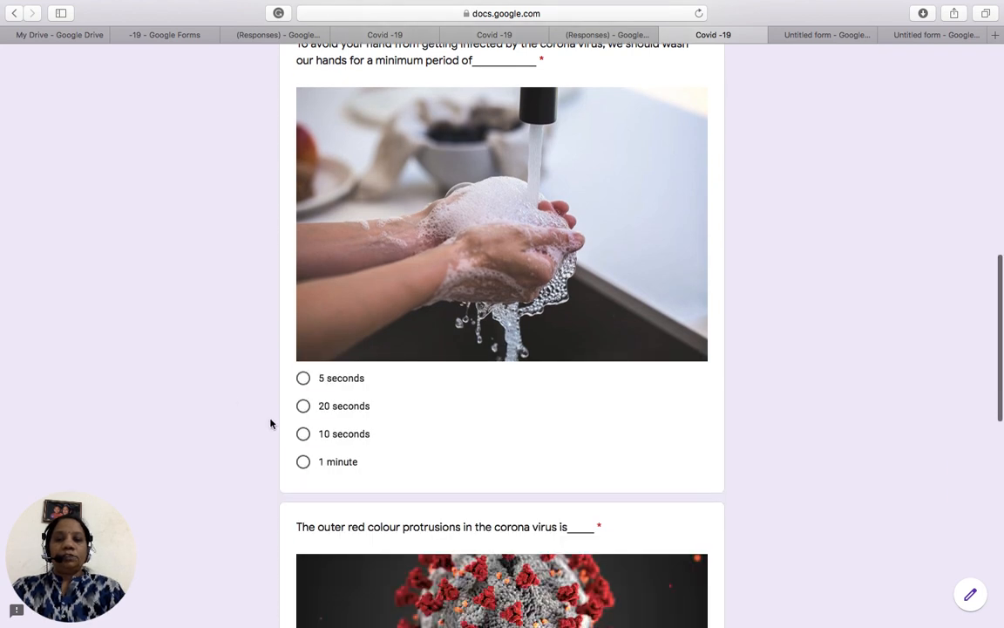
pyautogui.click(303, 406)
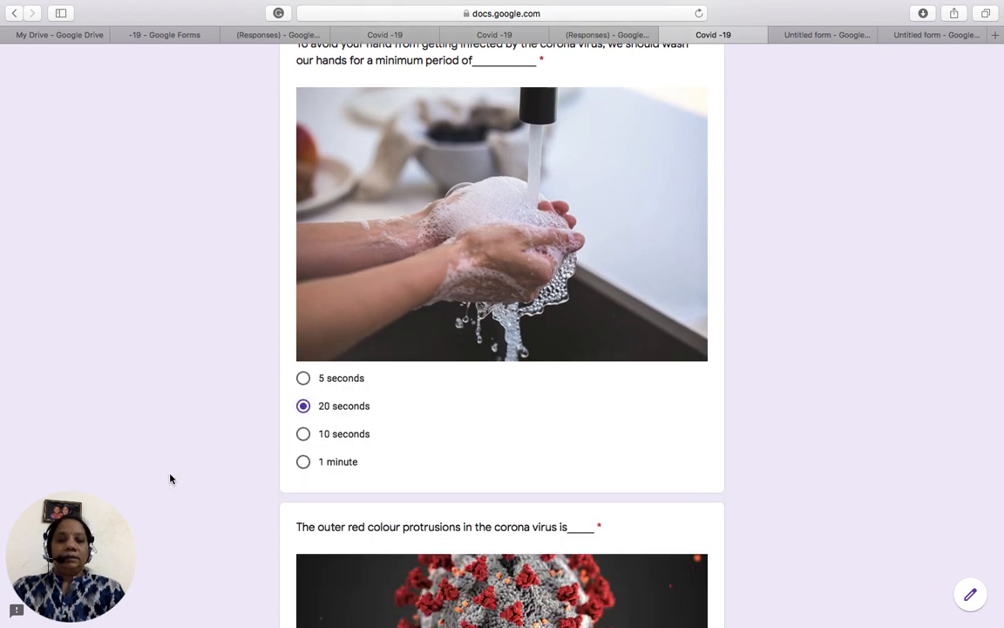
pyautogui.scroll(-8, 170, 478)
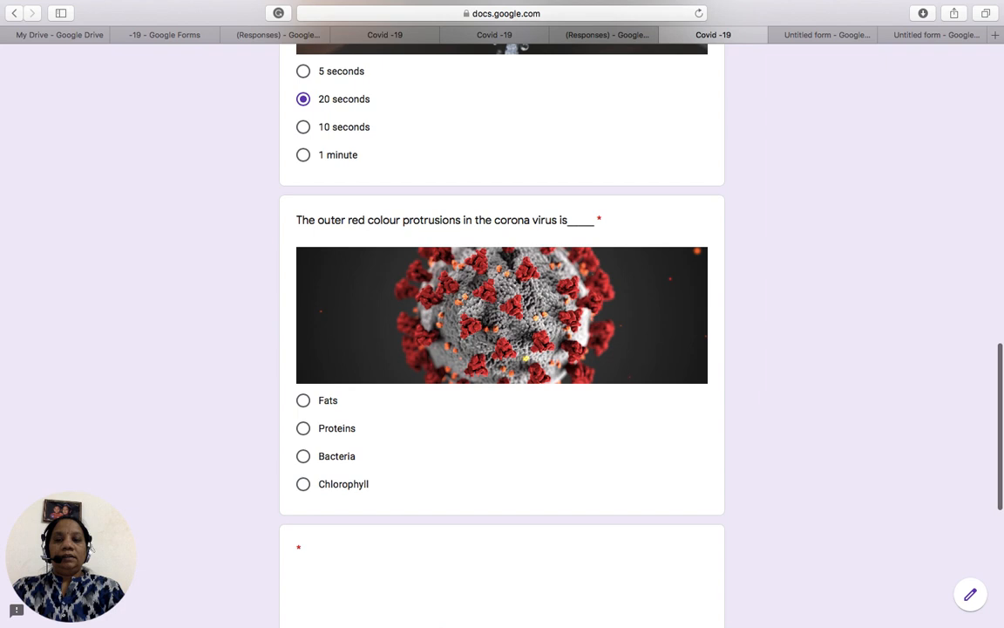
pyautogui.click(303, 428)
pyautogui.scroll(-10, 193, 475)
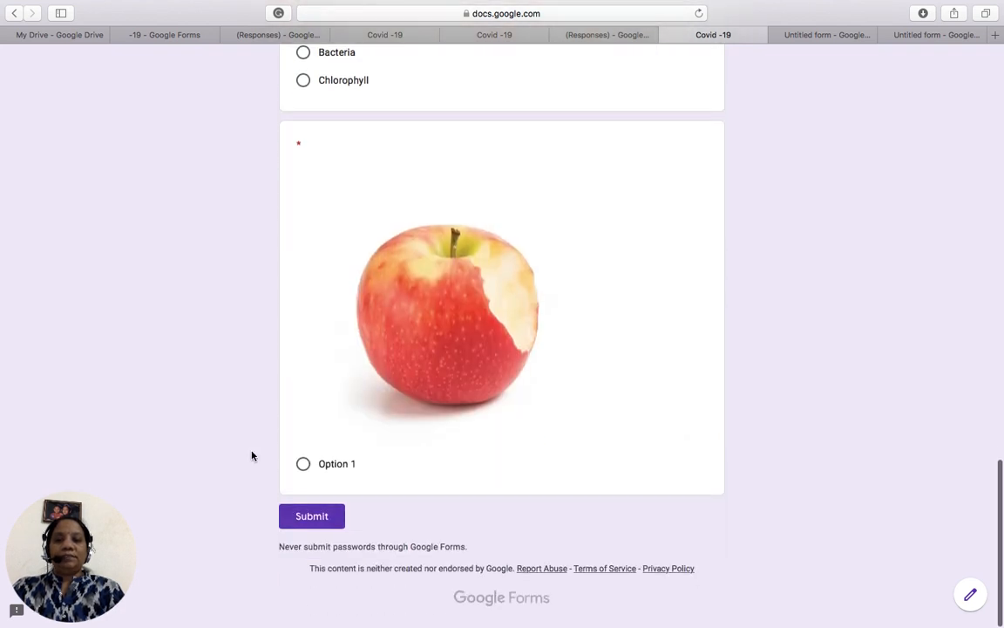
pyautogui.click(303, 464)
pyautogui.click(306, 525)
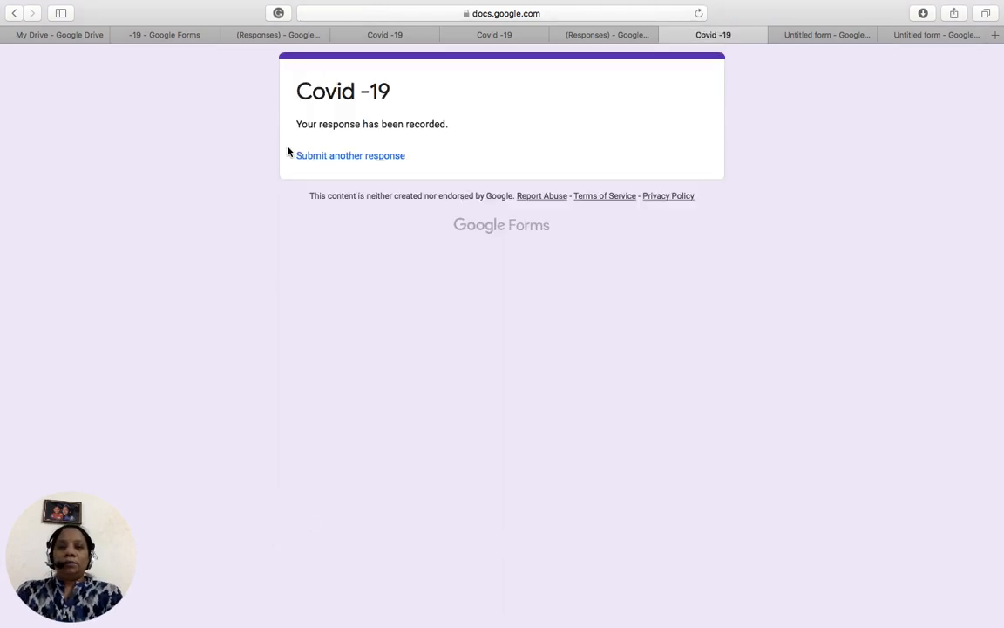
# - Return to the Covid -19 form and show its Responses summary
pyautogui.click(269, 36)
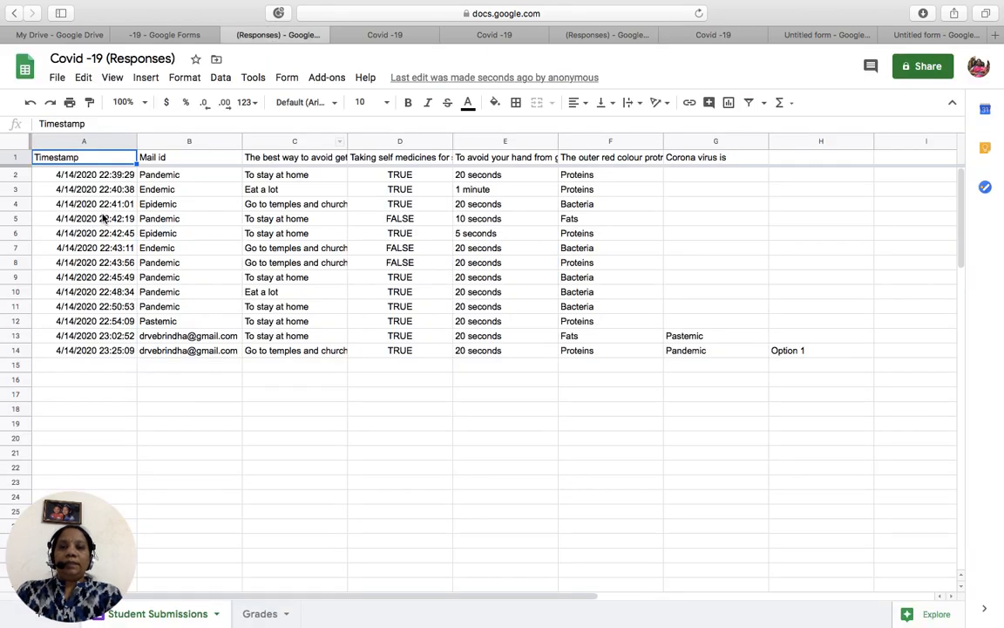
pyautogui.click(164, 35)
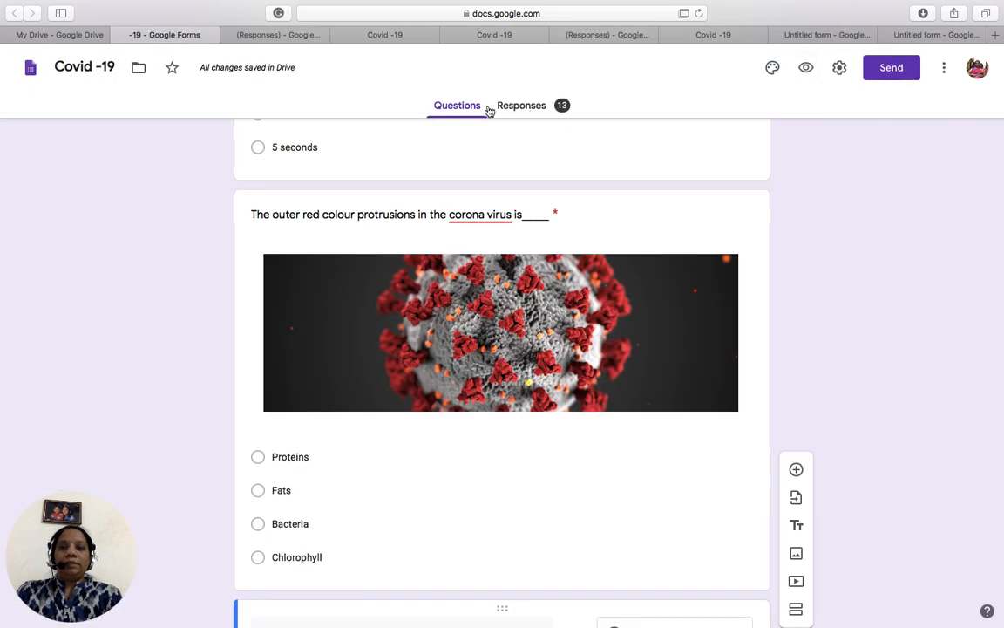
pyautogui.click(518, 108)
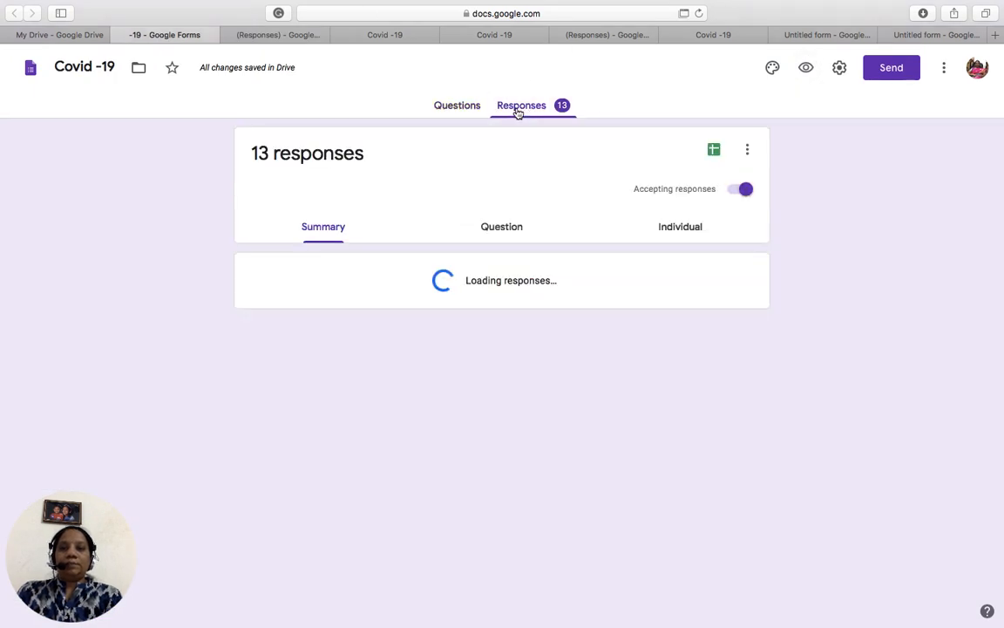
pyautogui.press('Down')
pyautogui.press('Down')
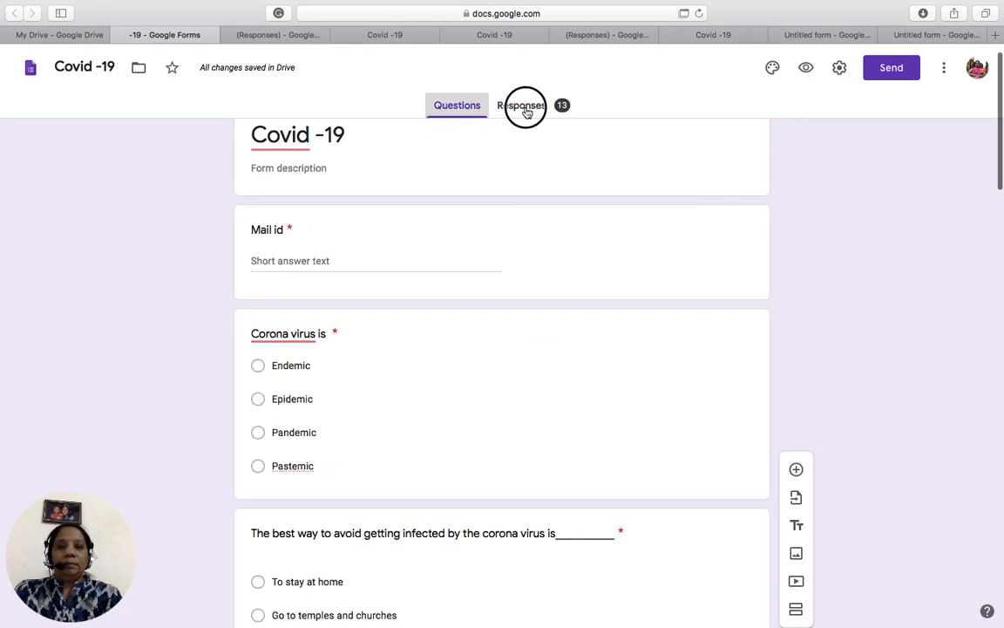
pyautogui.click(526, 108)
# - Review the per-question response charts, then open the responses in Google Sheets
pyautogui.press('Down')
pyautogui.press('Down')
pyautogui.press('Down')
pyautogui.press('Down')
pyautogui.press('Down')
pyautogui.press('Down')
pyautogui.press('Down')
pyautogui.press('Down')
pyautogui.press('Down')
pyautogui.press('Down')
pyautogui.press('Down')
pyautogui.press('Down')
pyautogui.press('Down')
pyautogui.press('Down')
pyautogui.press('Down')
pyautogui.press('Down')
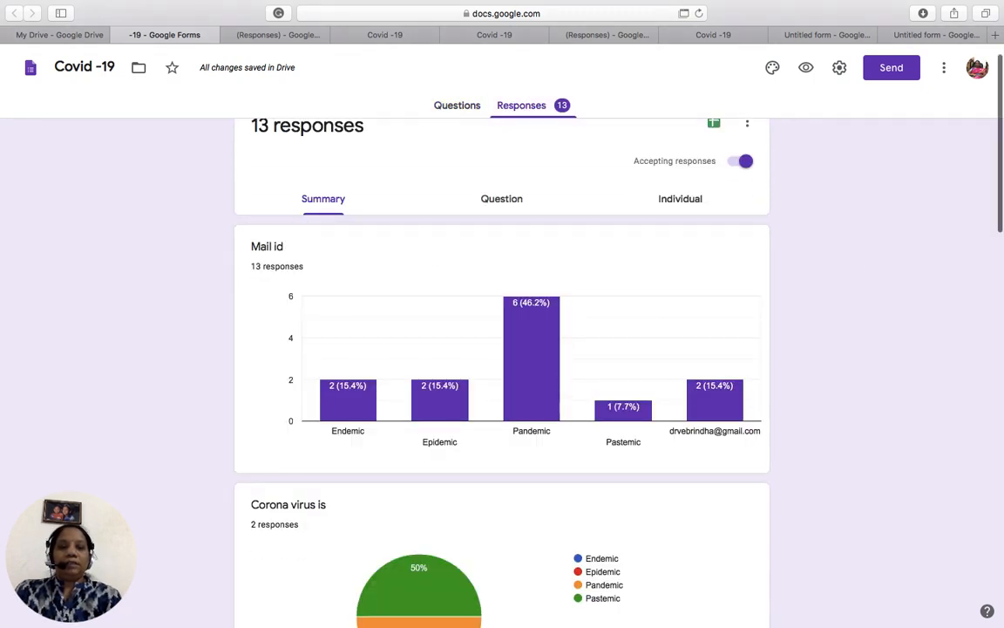
pyautogui.press('Down')
pyautogui.press('Down')
pyautogui.press('Down')
pyautogui.press('Down')
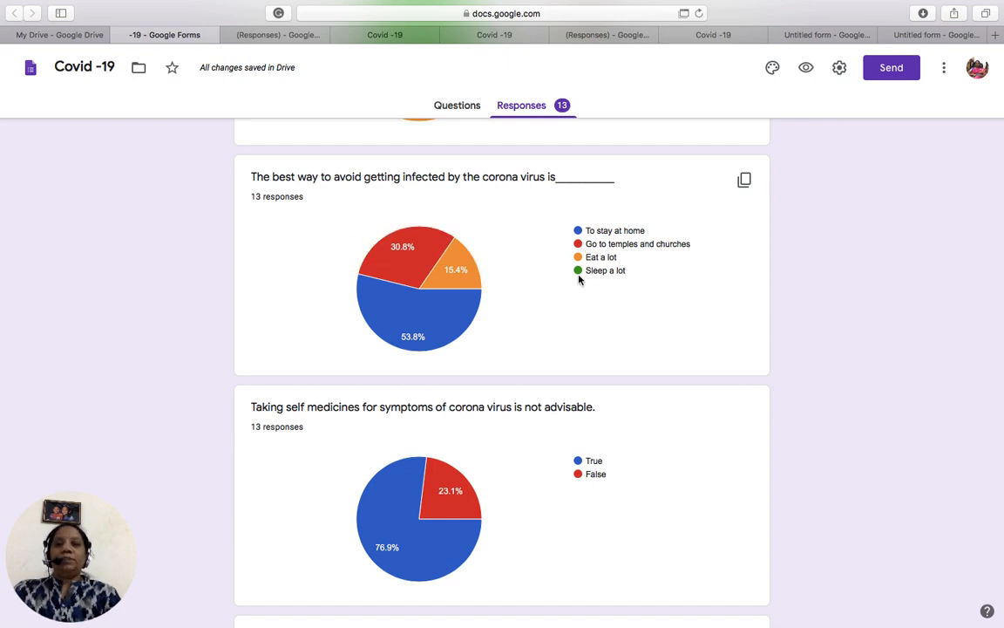
pyautogui.scroll(-3, 639, 282)
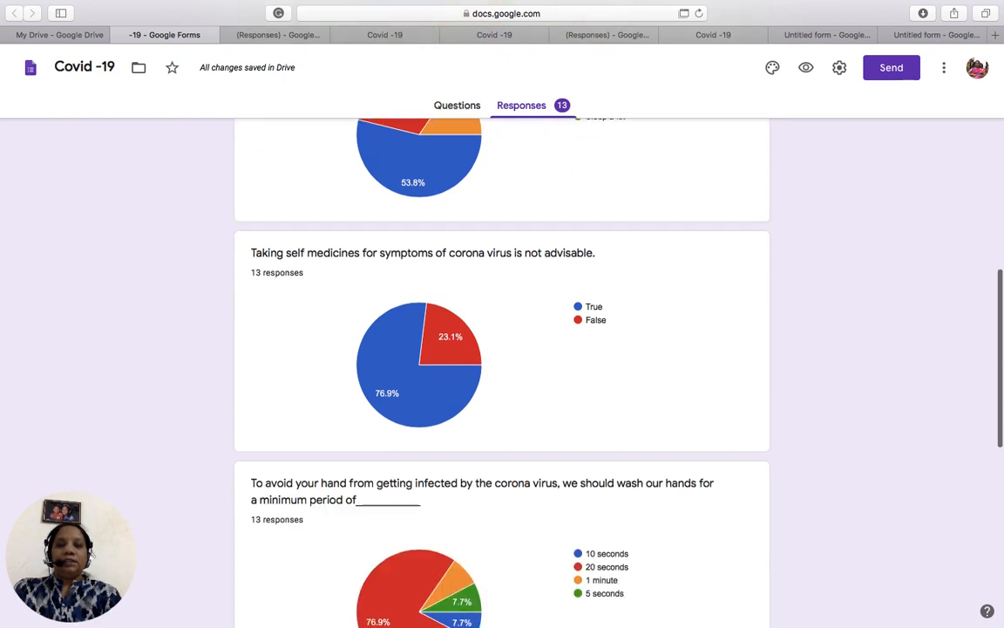
pyautogui.scroll(-4, 502, 375)
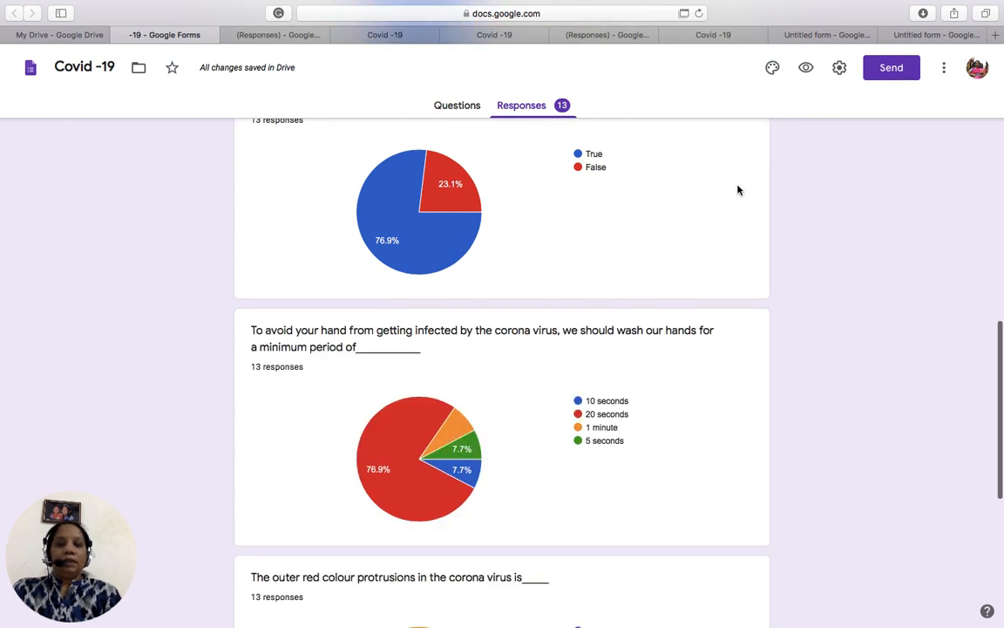
pyautogui.scroll(3, 737, 191)
pyautogui.scroll(15, 502, 375)
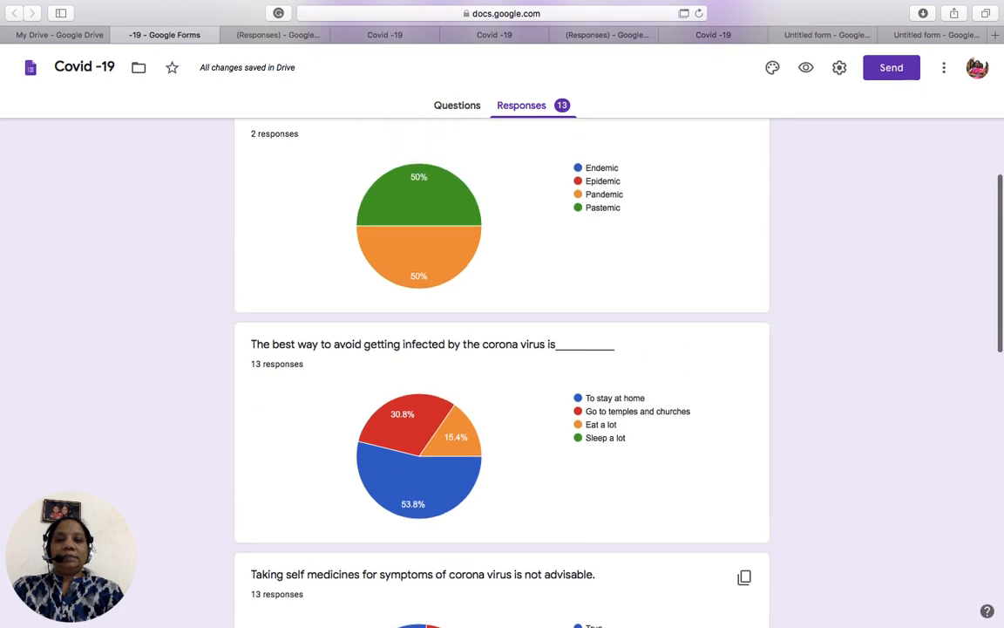
pyautogui.scroll(2, 502, 375)
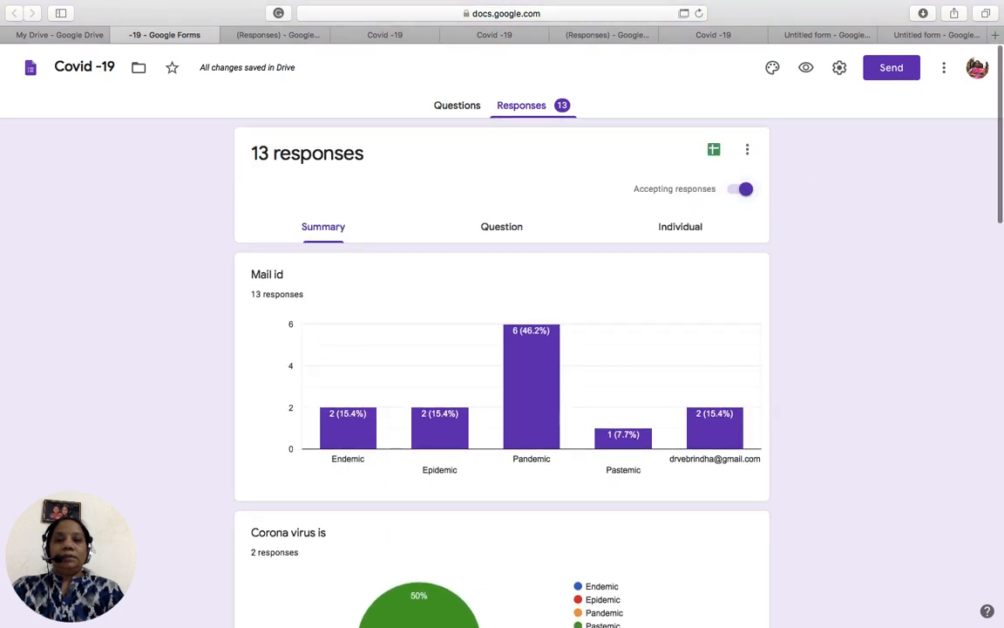
pyautogui.click(714, 150)
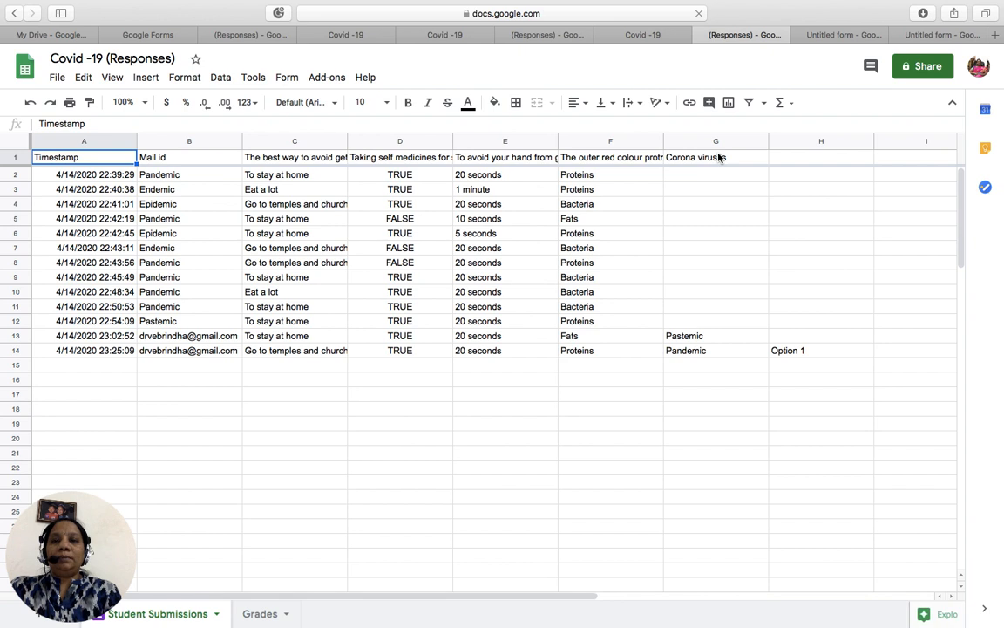
# - Wait for the Covid -19 (Responses) sheet to load with 13 submissions in rows 2–14
pyautogui.moveTo(369, 6)
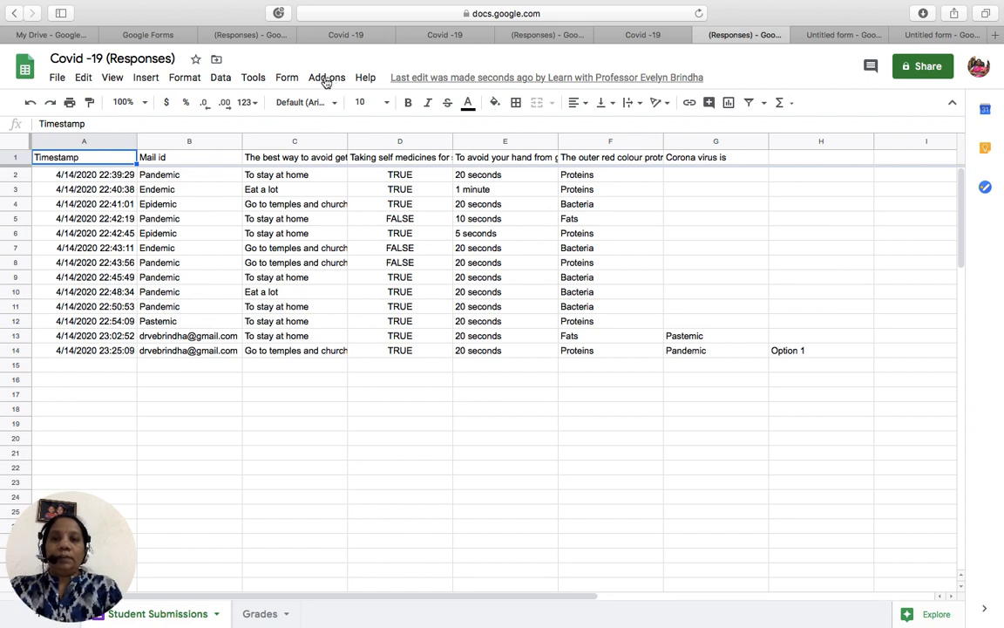
pyautogui.click(327, 78)
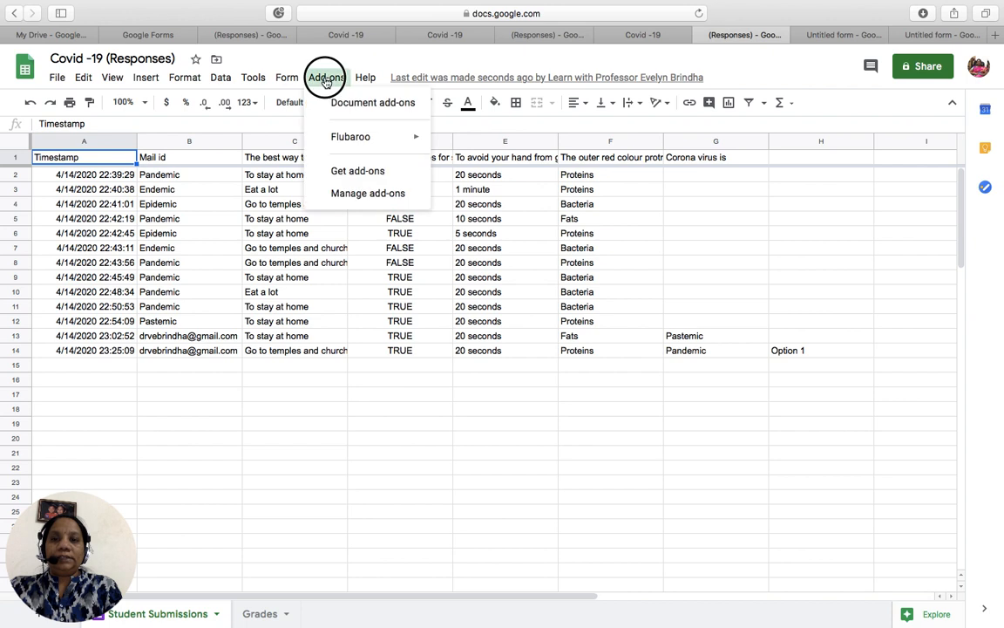
pyautogui.click(380, 172)
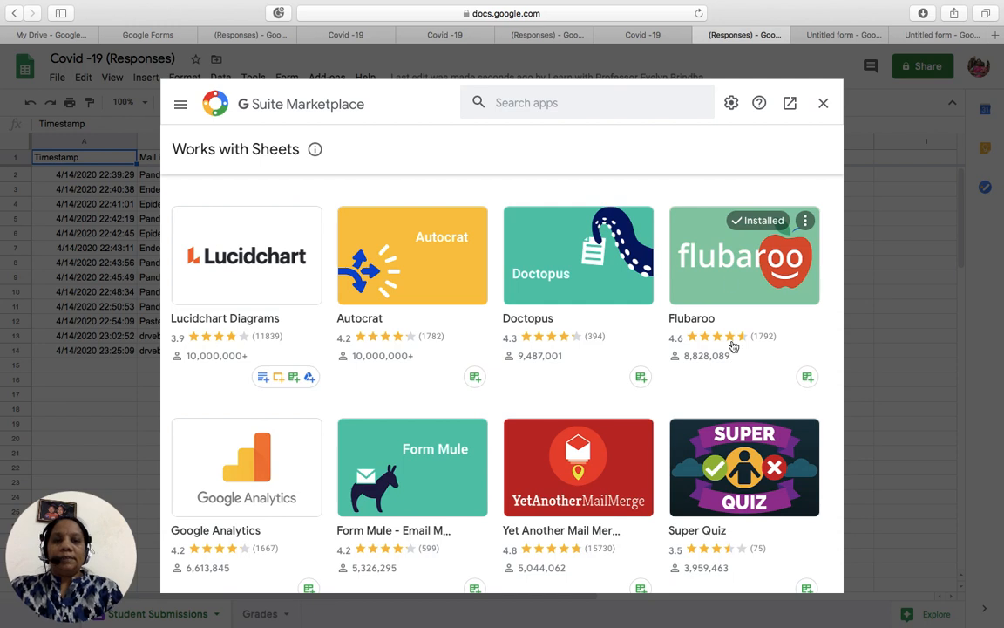
pyautogui.click(823, 105)
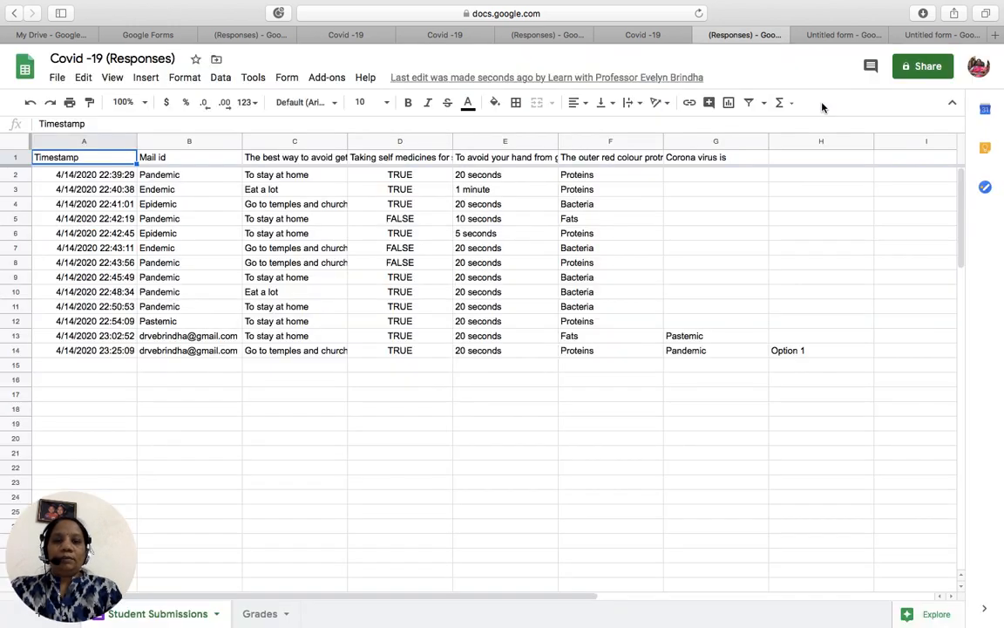
# - Run Flubaroo's Regrade Assignment and confirm updating the existing Grades sheet
pyautogui.click(329, 78)
pyautogui.moveTo(357, 143)
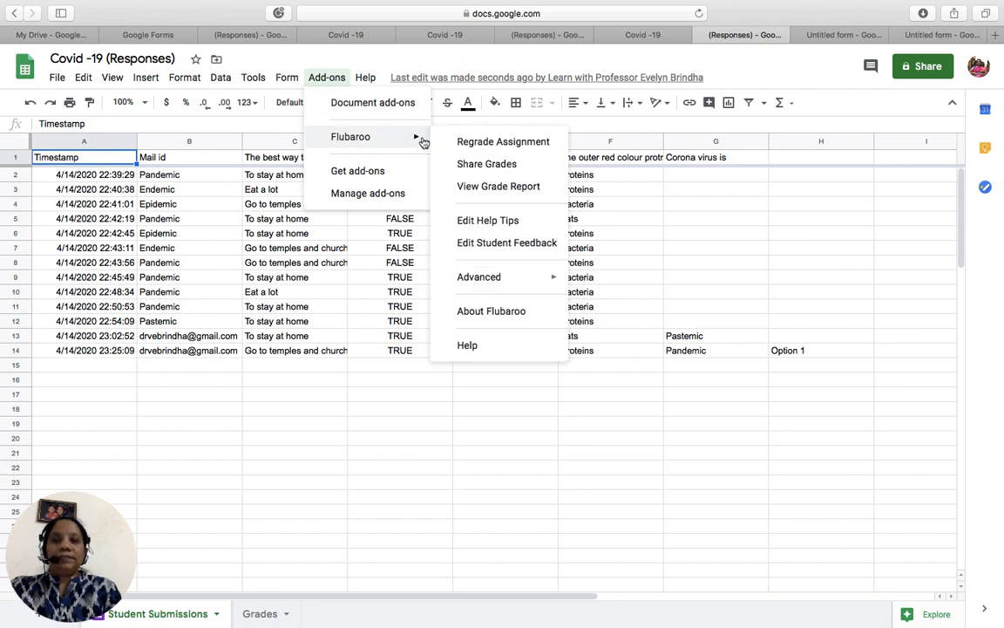
pyautogui.click(464, 142)
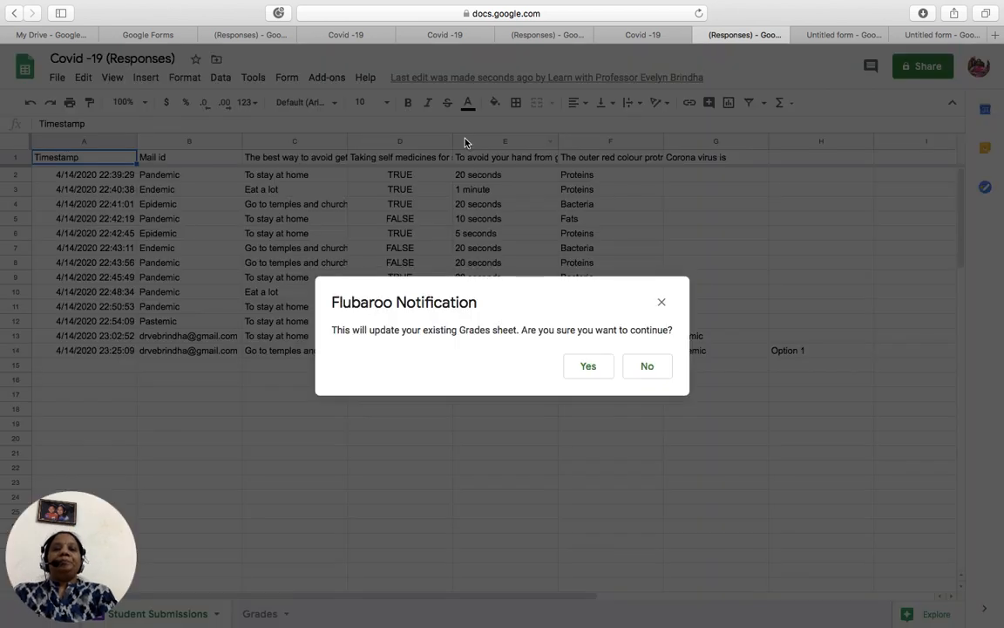
pyautogui.click(600, 369)
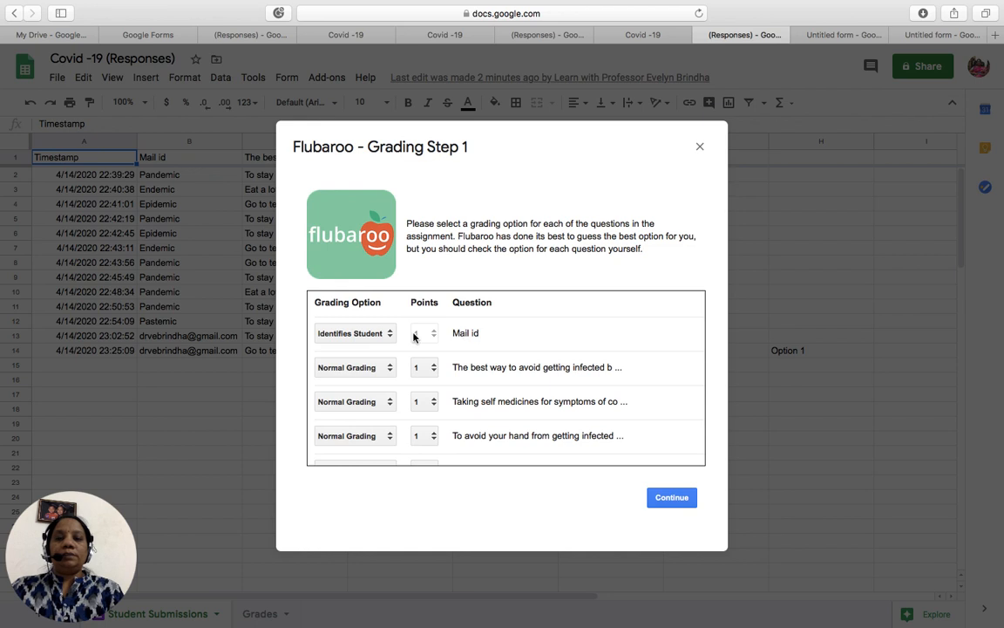
# - Keep the second question at Normal Grading and 1 point, undoing a trial 2-point value, then continue
pyautogui.click(389, 372)
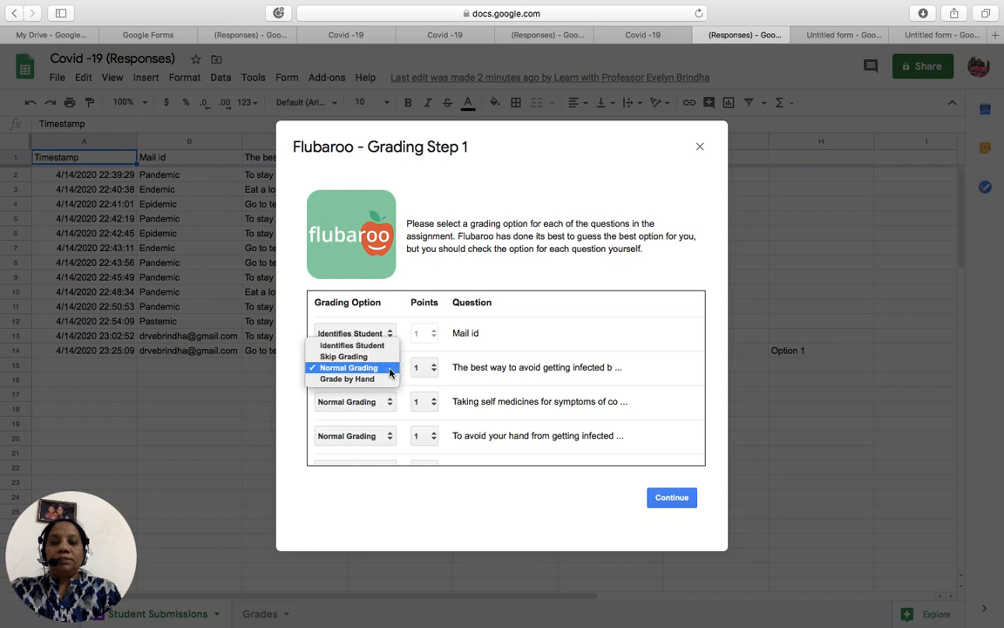
pyautogui.click(385, 369)
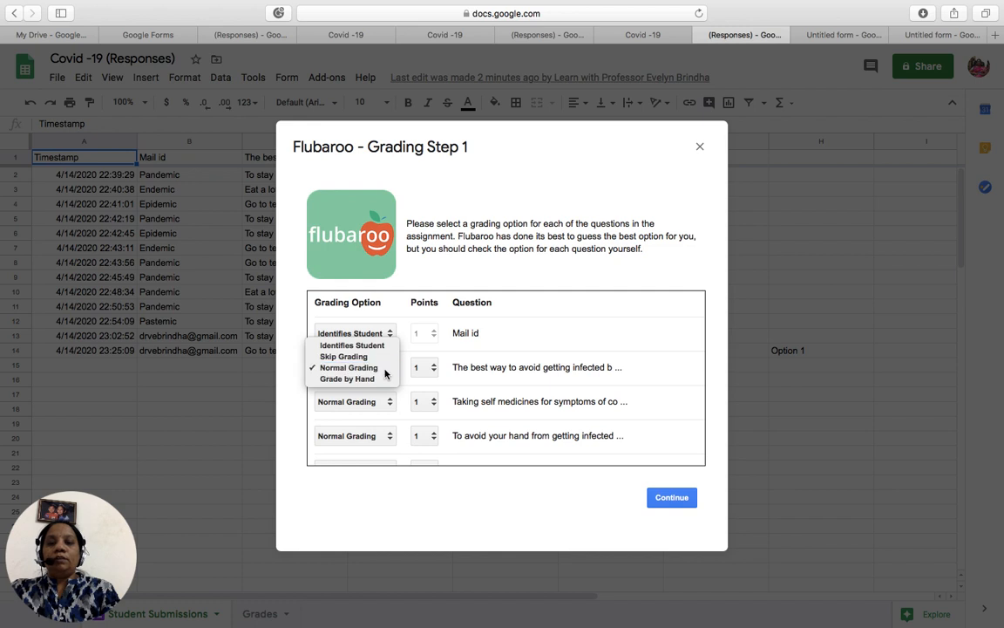
pyautogui.click(433, 369)
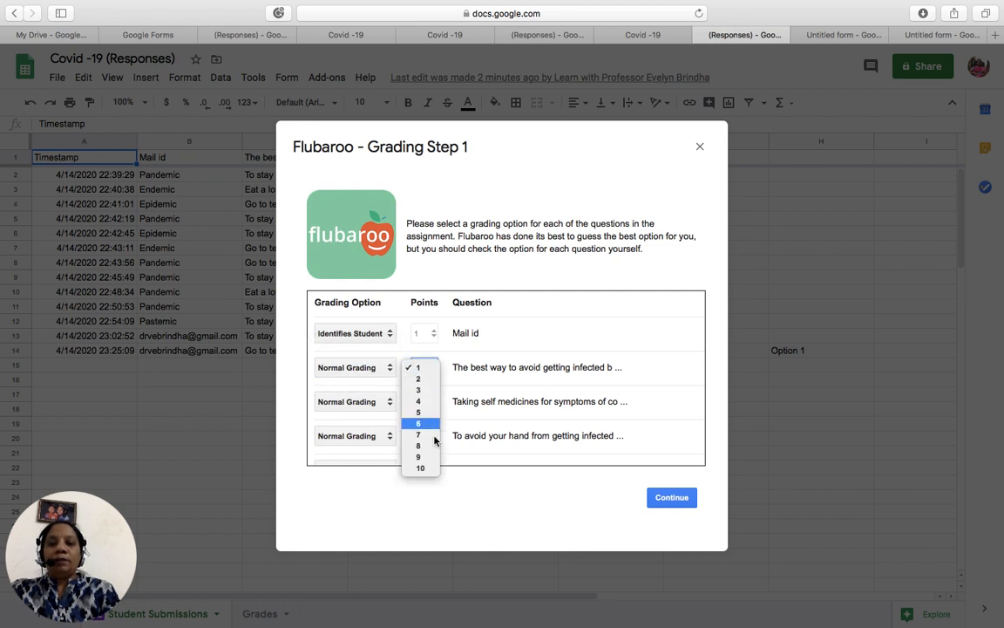
pyautogui.click(427, 380)
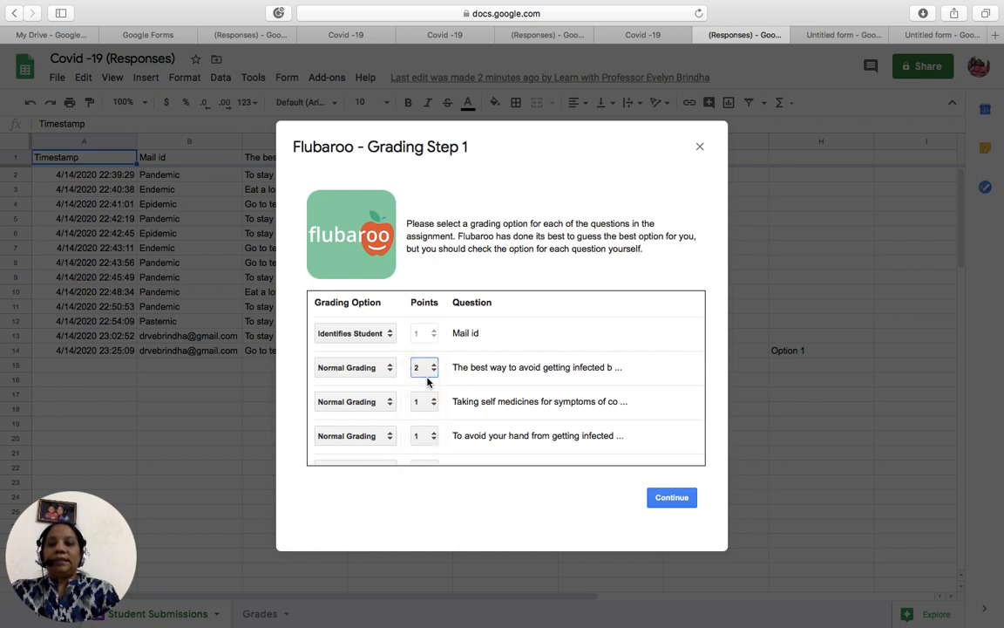
pyautogui.click(430, 367)
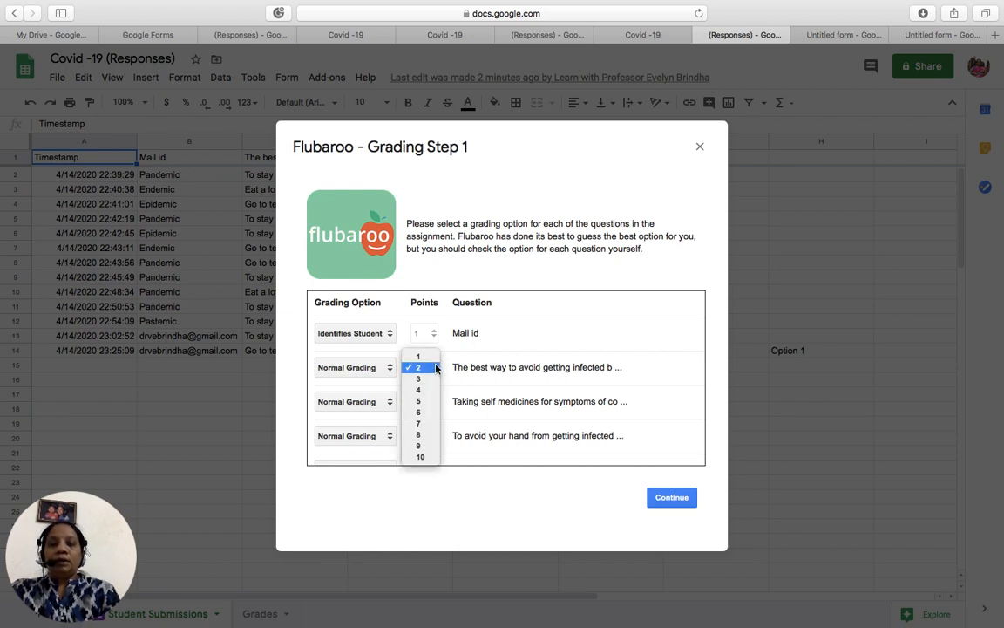
pyautogui.click(432, 357)
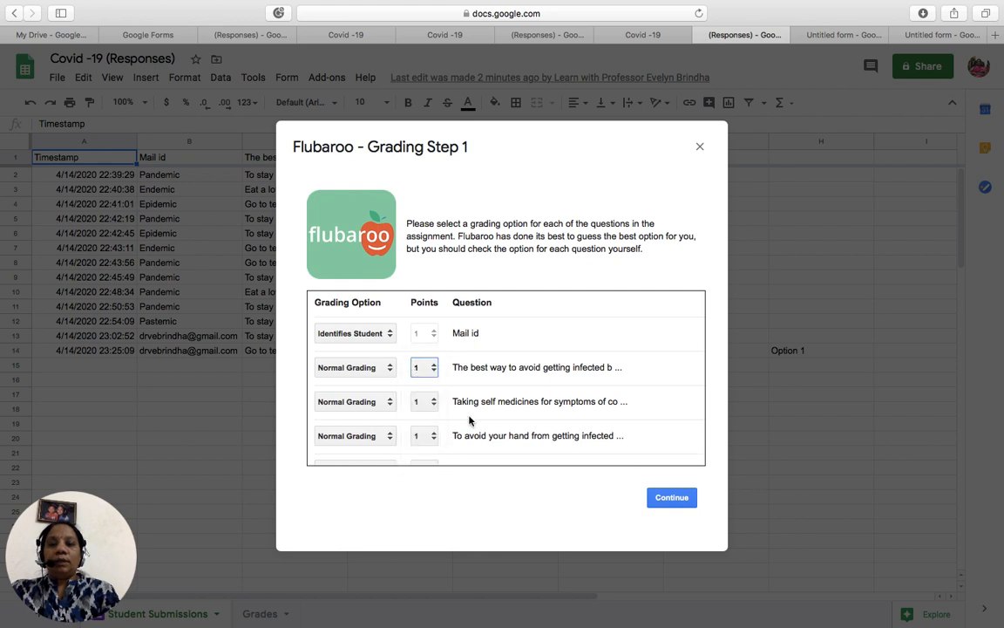
pyautogui.click(666, 498)
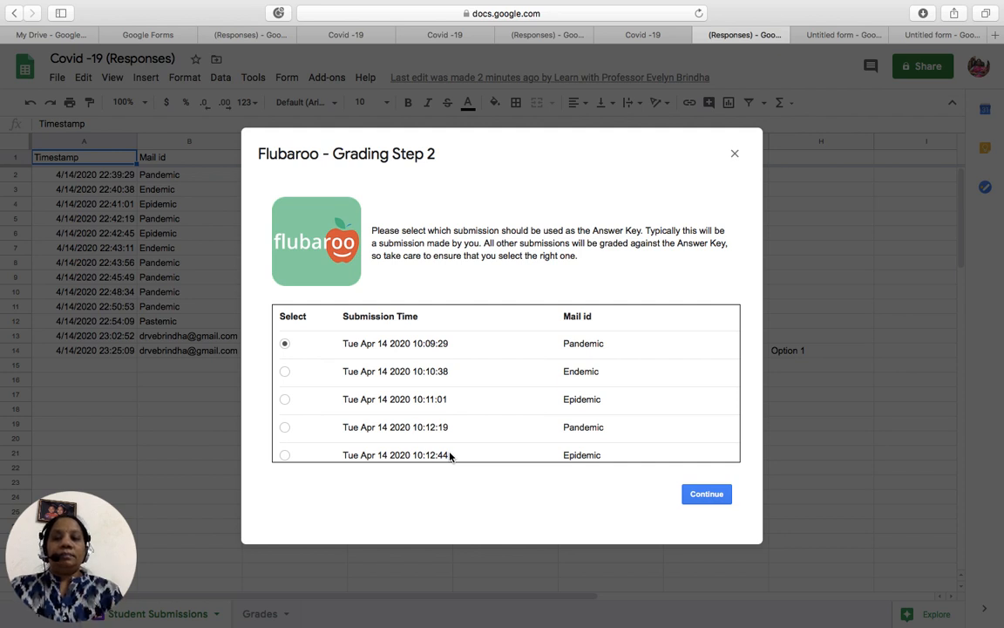
pyautogui.click(137, 35)
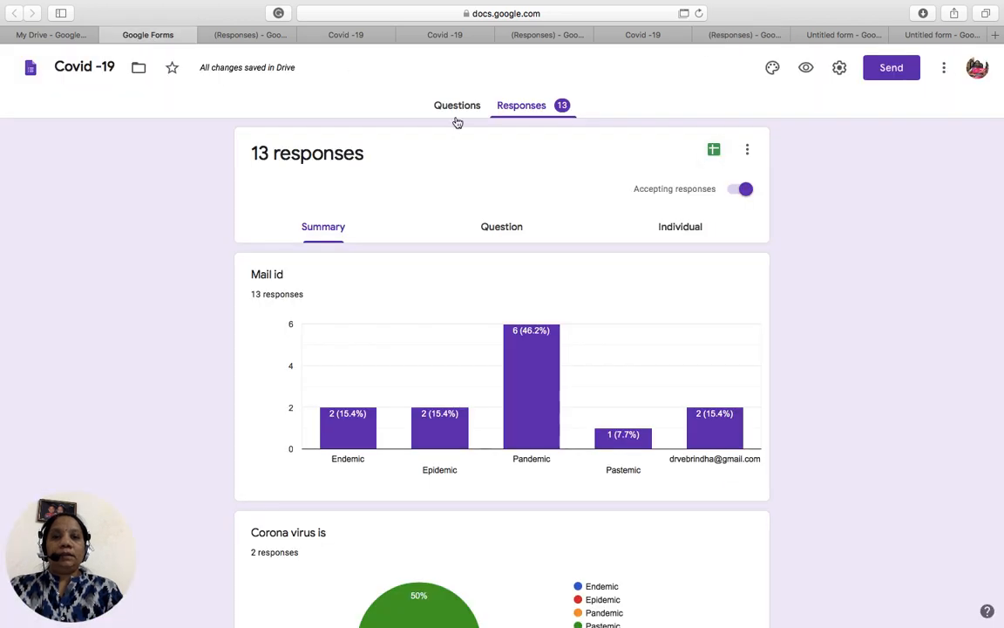
pyautogui.click(457, 106)
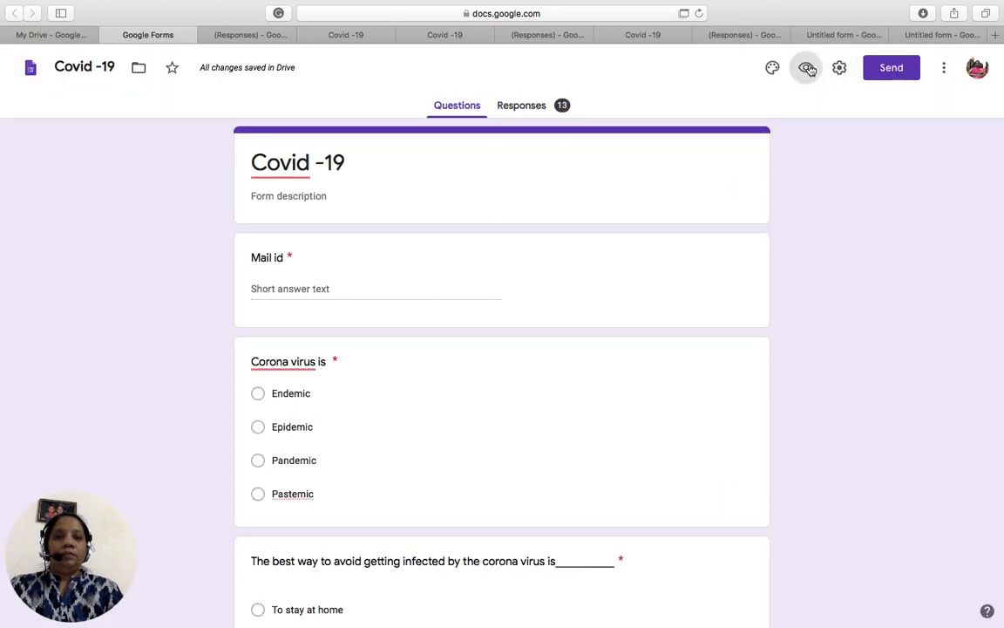
pyautogui.click(806, 68)
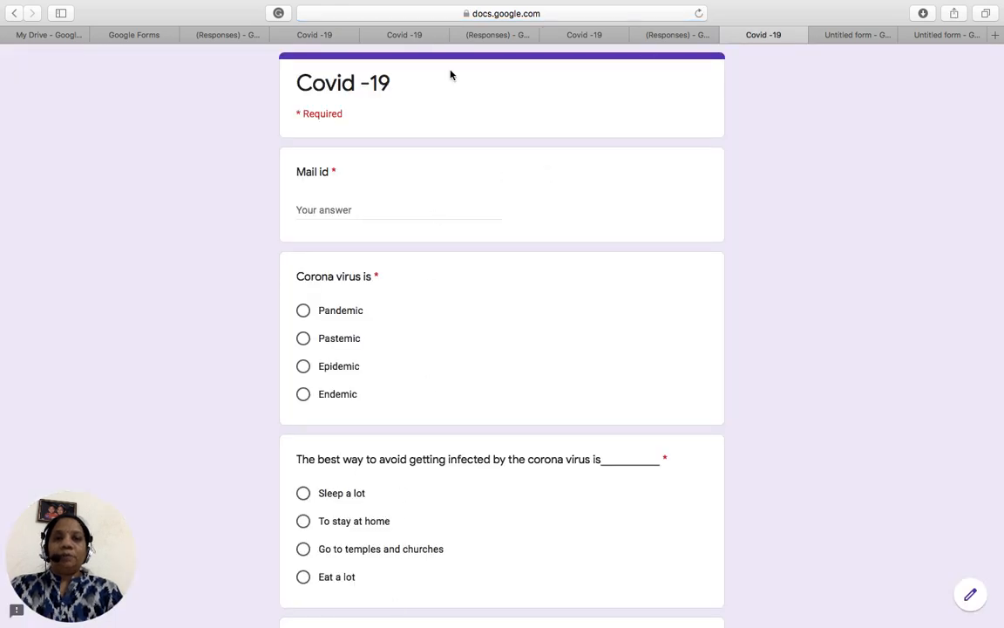
pyautogui.click(490, 35)
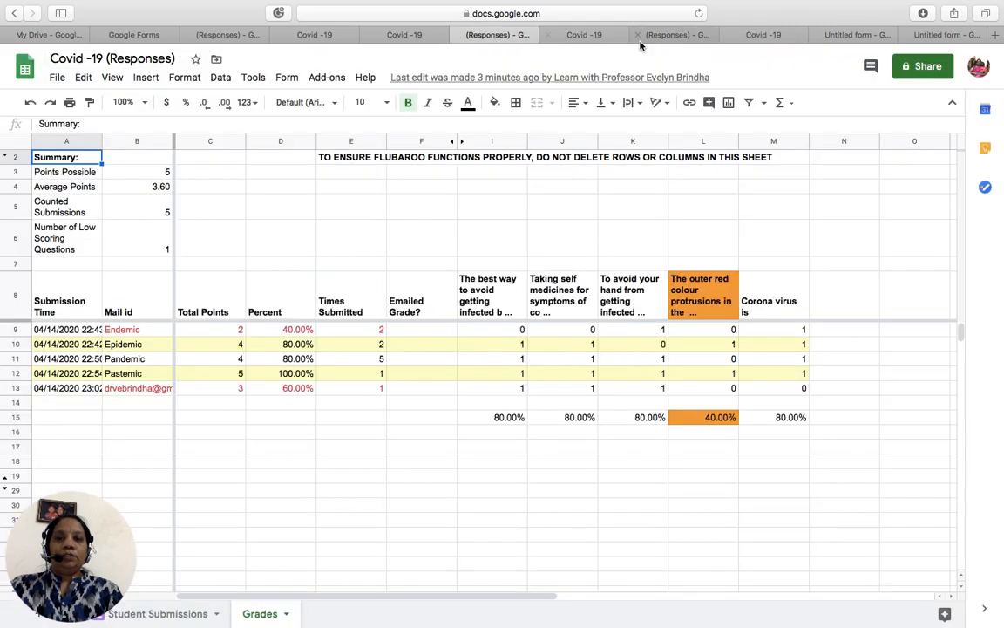
pyautogui.click(671, 37)
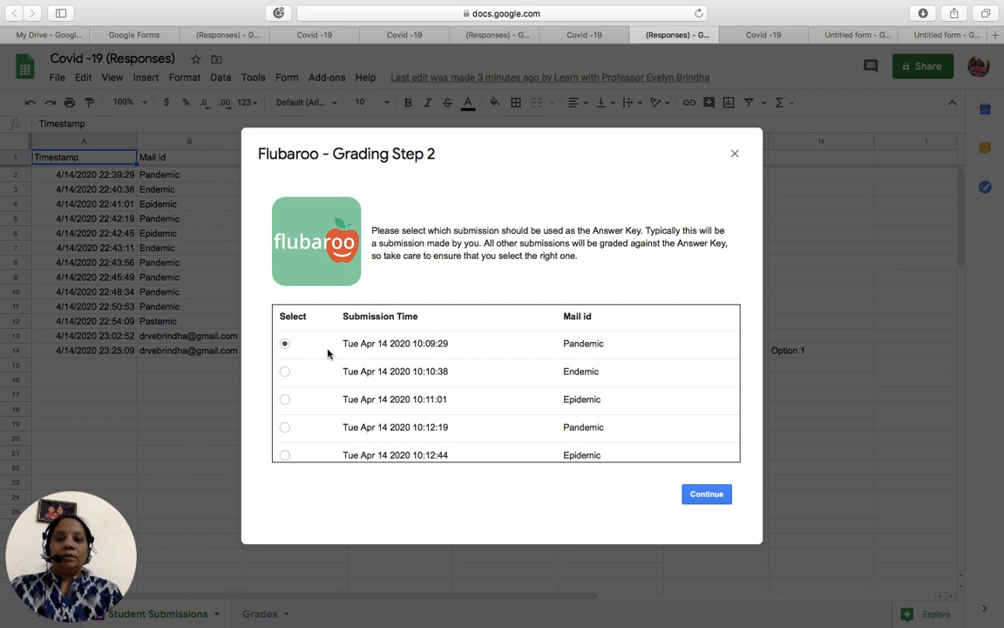
# - Grade with the first Pandemic submission as answer key and dismiss the Grading Complete message
pyautogui.click(719, 499)
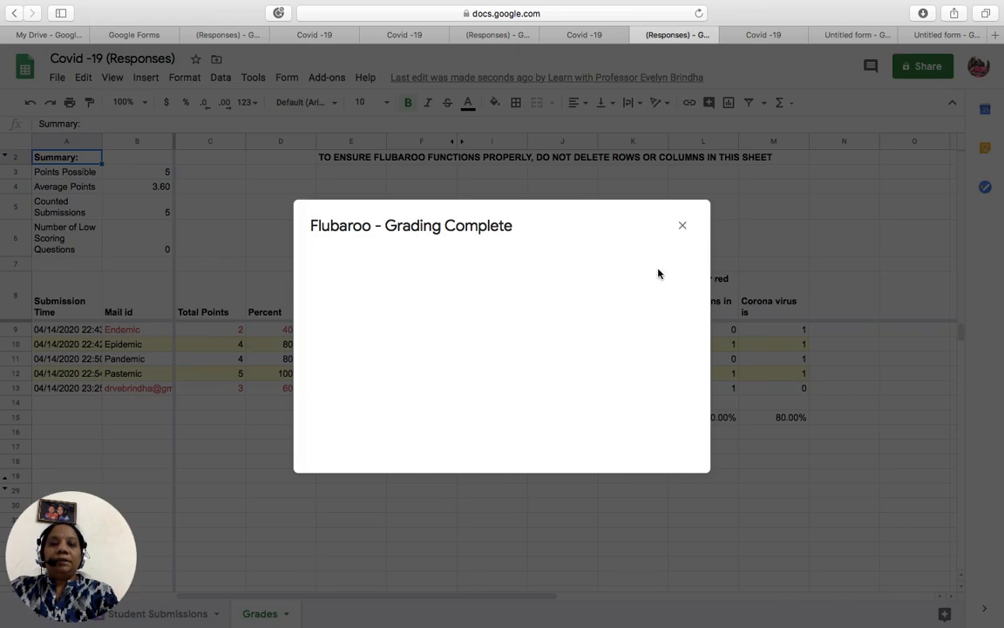
pyautogui.click(682, 226)
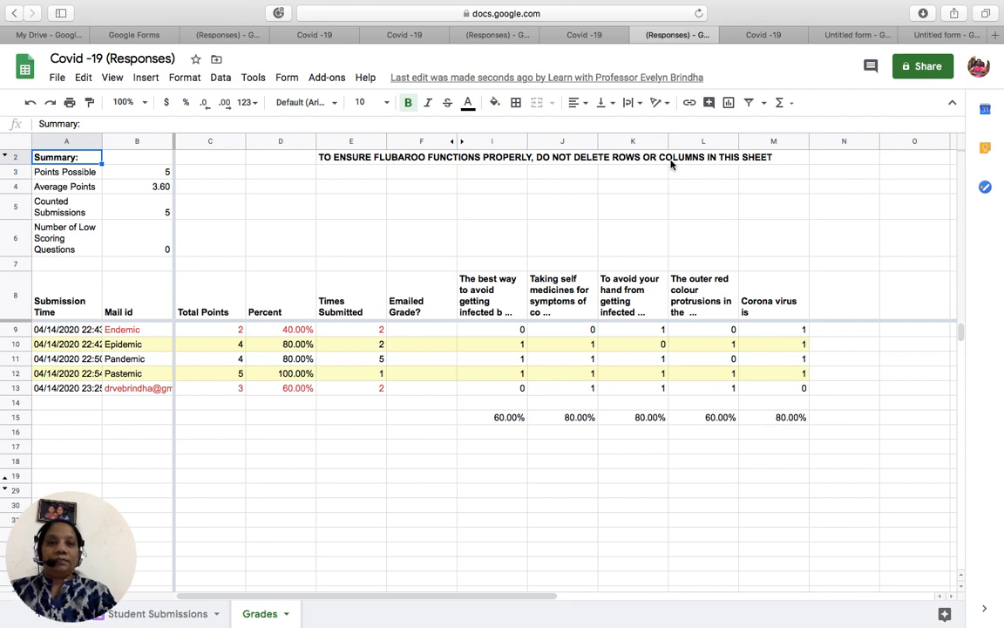
pyautogui.click(503, 36)
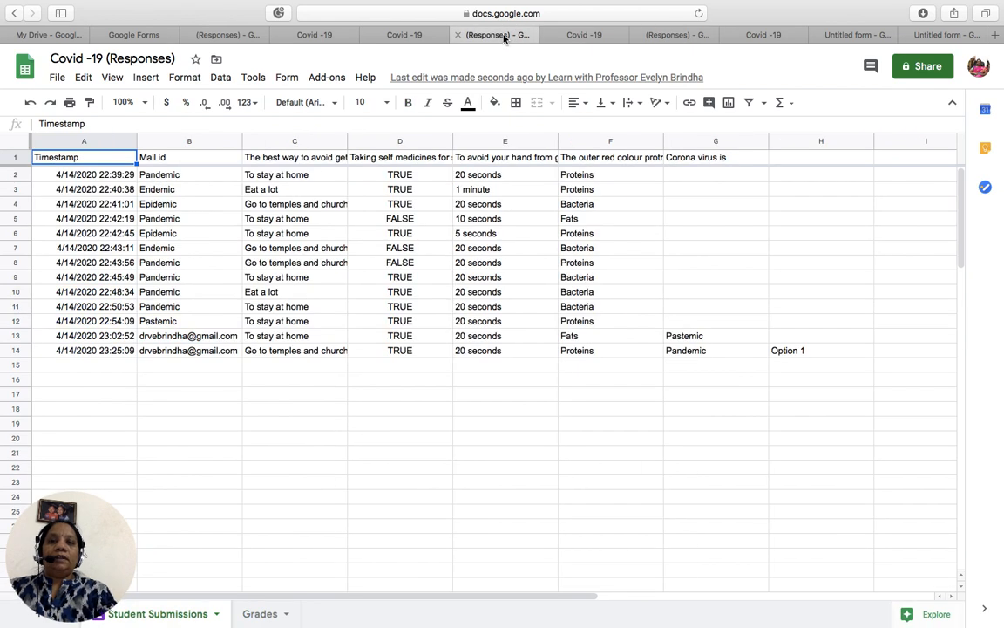
pyautogui.click(406, 36)
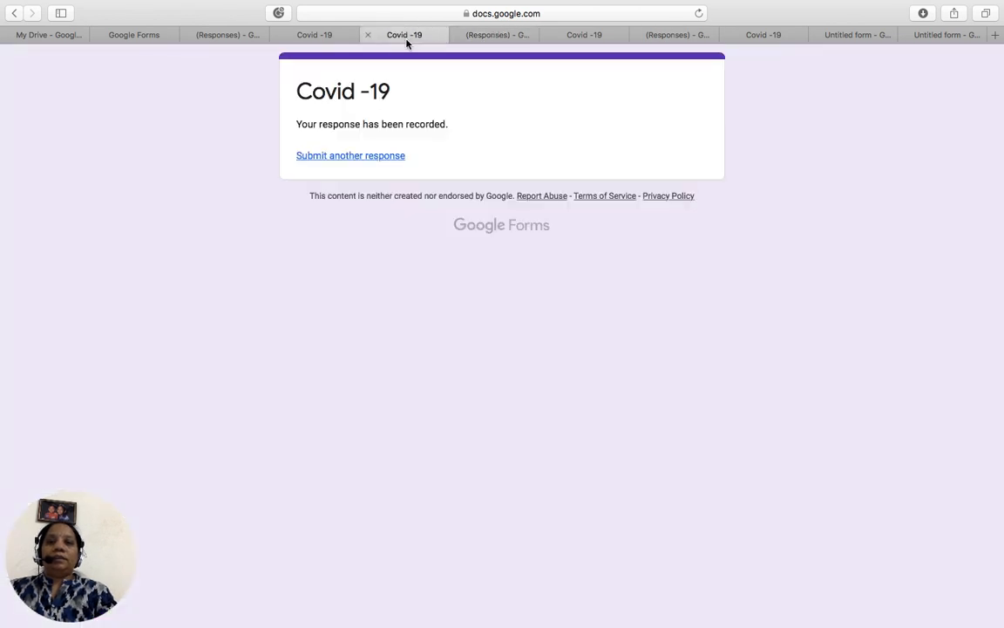
pyautogui.click(315, 35)
pyautogui.click(228, 36)
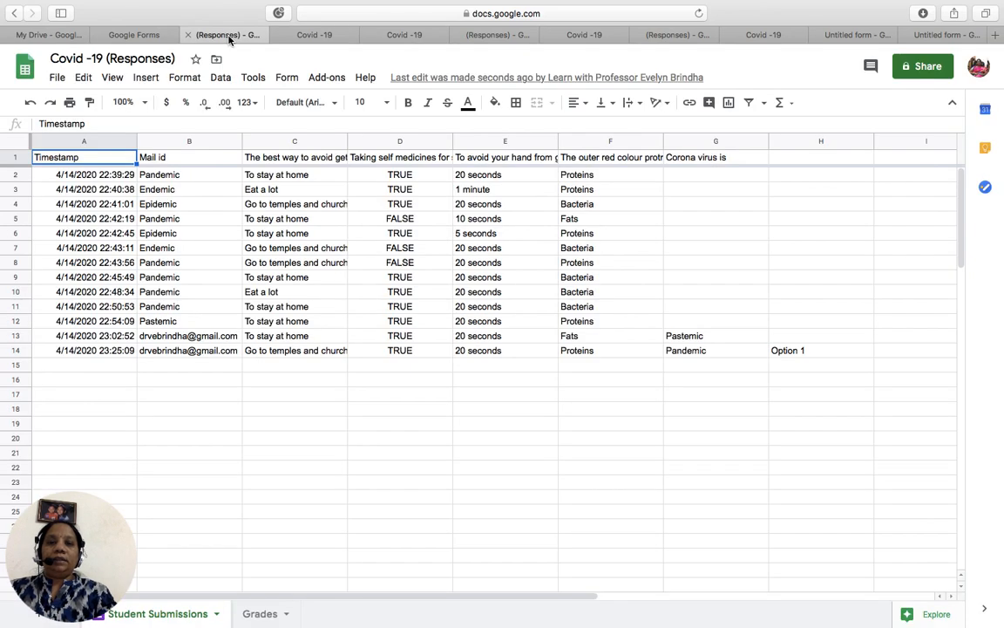
pyautogui.click(328, 85)
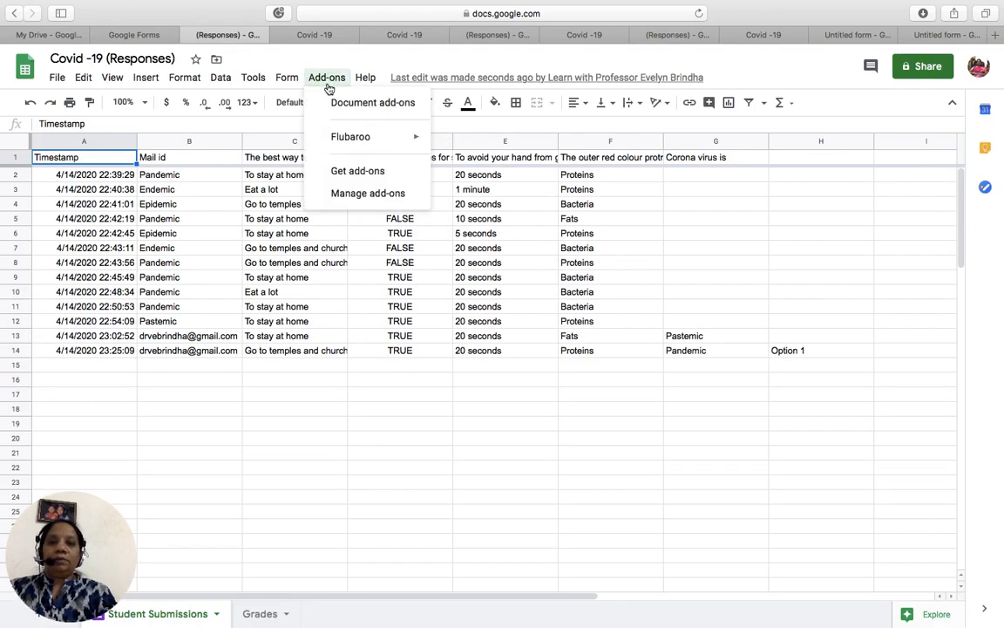
pyautogui.click(692, 35)
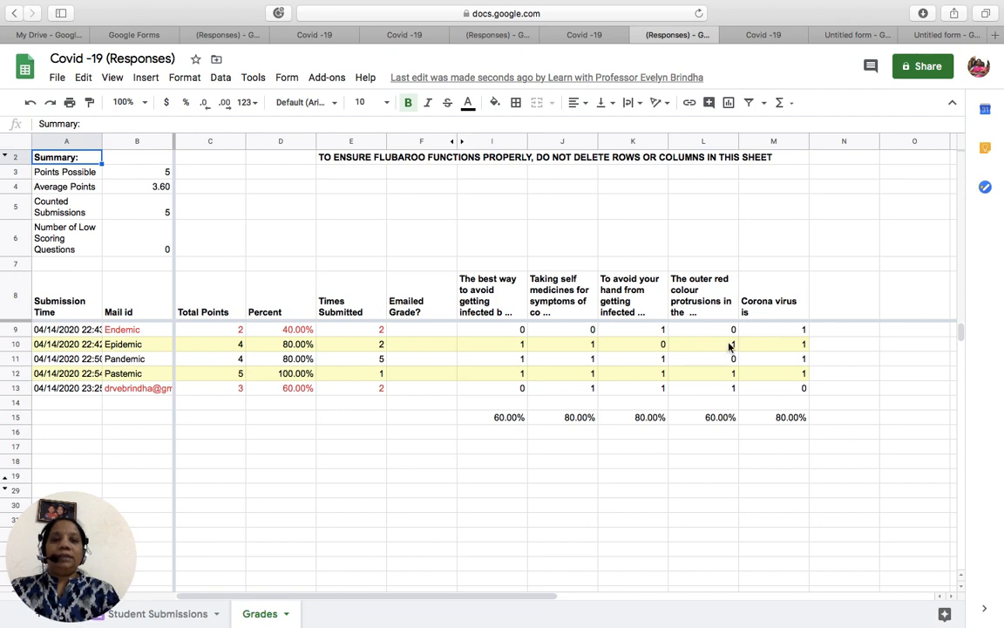
# - Review the Grades sheet from cell L8 and bring up the Add-ons menu
pyautogui.click(720, 312)
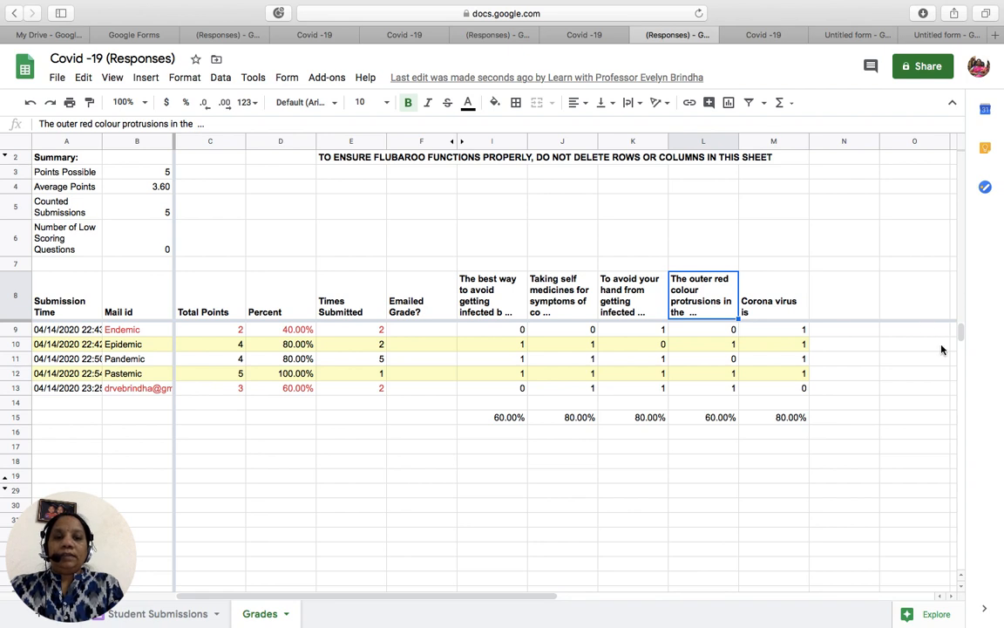
pyautogui.moveTo(962, 333); pyautogui.dragTo(964, 318)
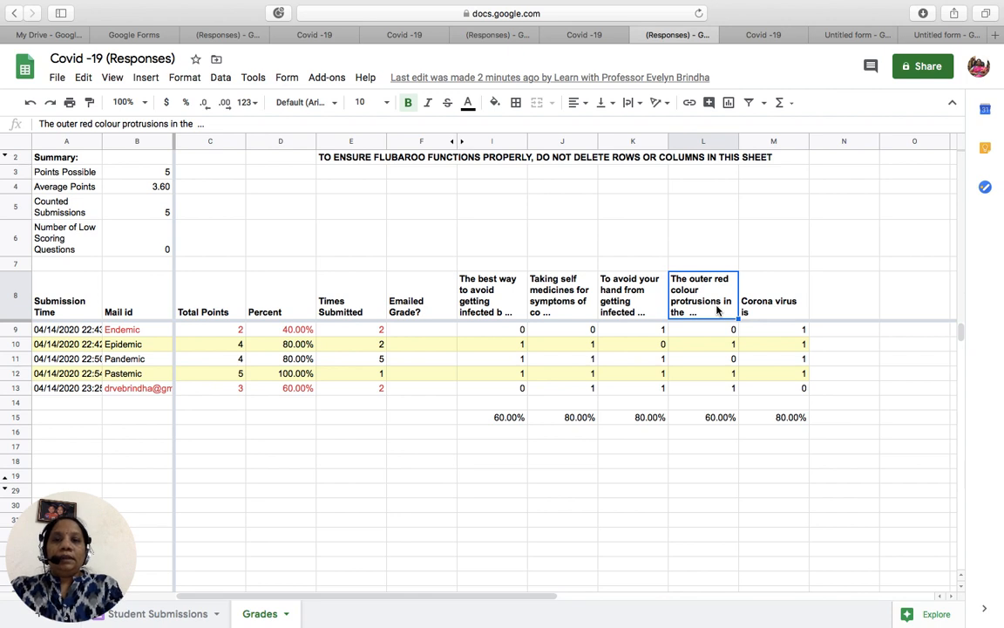
pyautogui.click(336, 80)
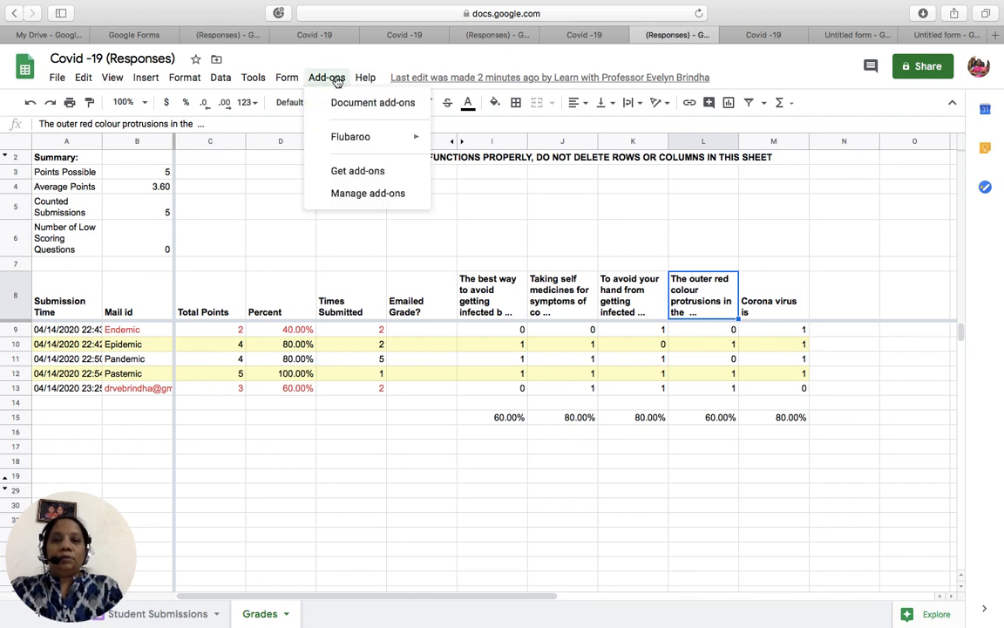
# - Share grades via email using the Mail id question as address, including the answer key
pyautogui.moveTo(376, 140)
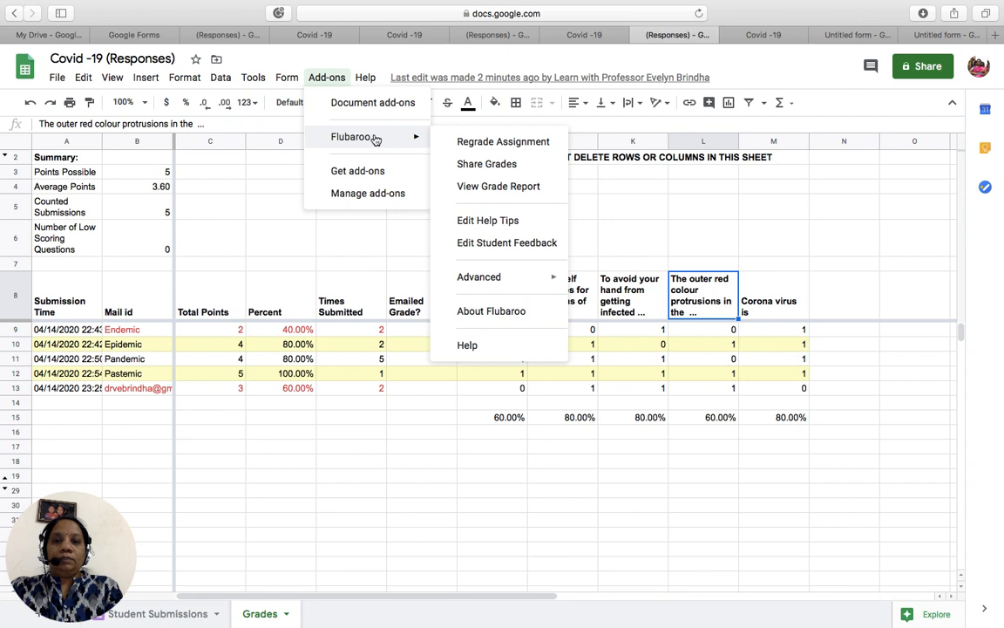
pyautogui.click(478, 165)
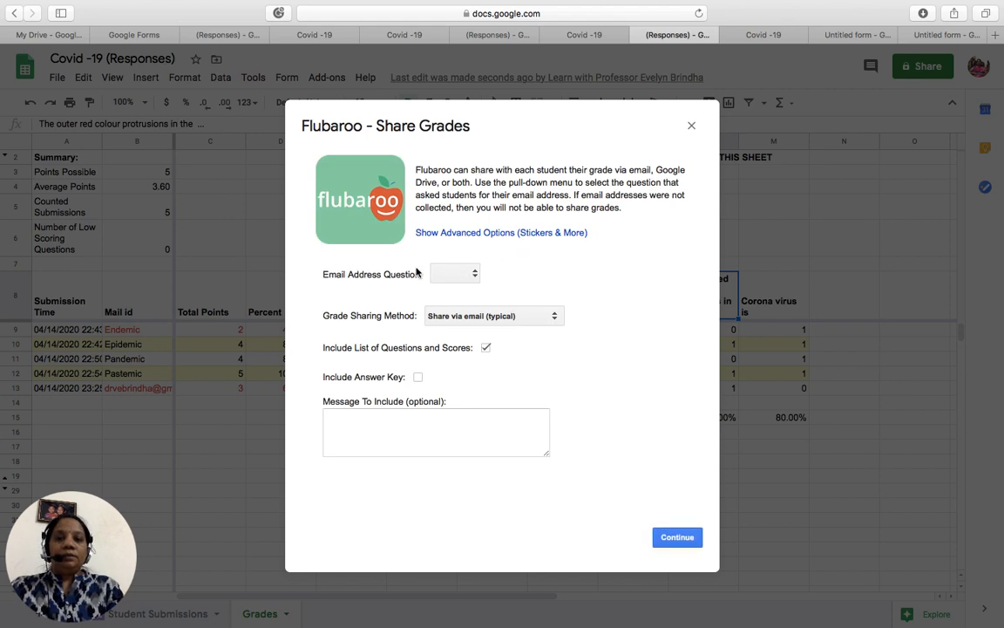
pyautogui.click(475, 277)
pyautogui.click(516, 272)
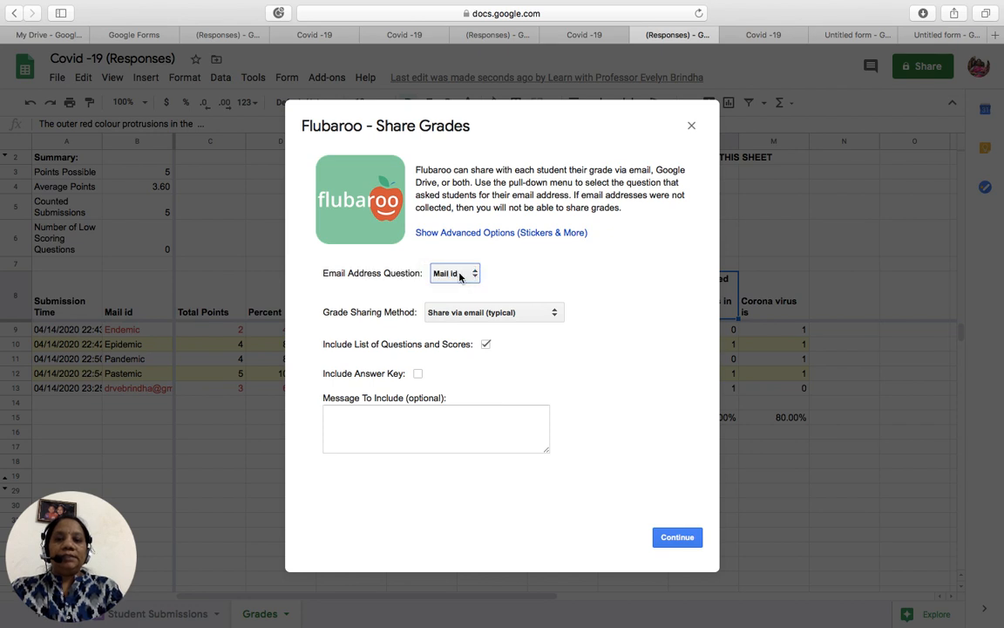
pyautogui.click(555, 315)
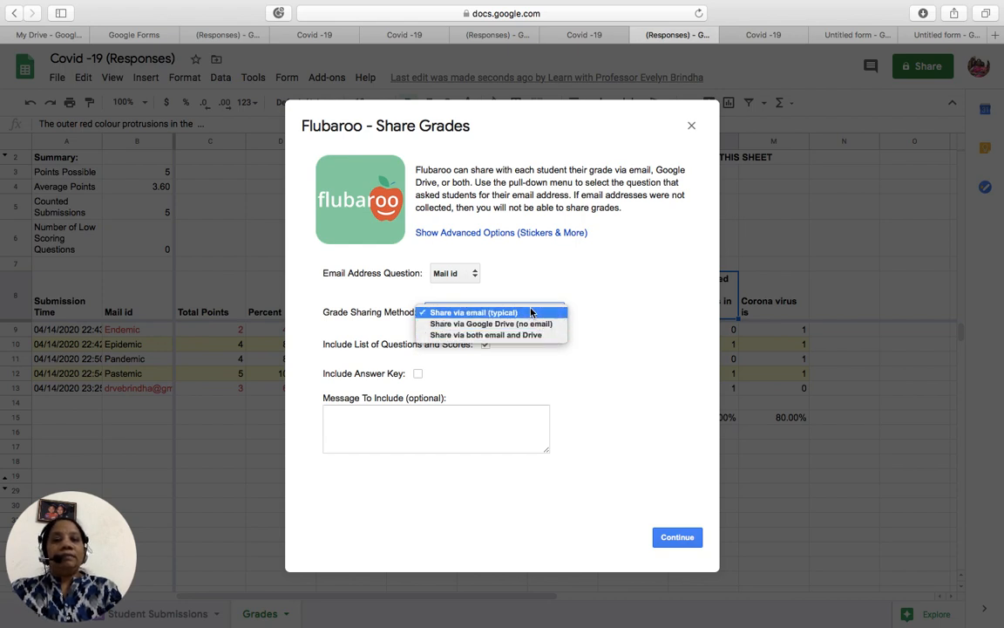
pyautogui.click(531, 313)
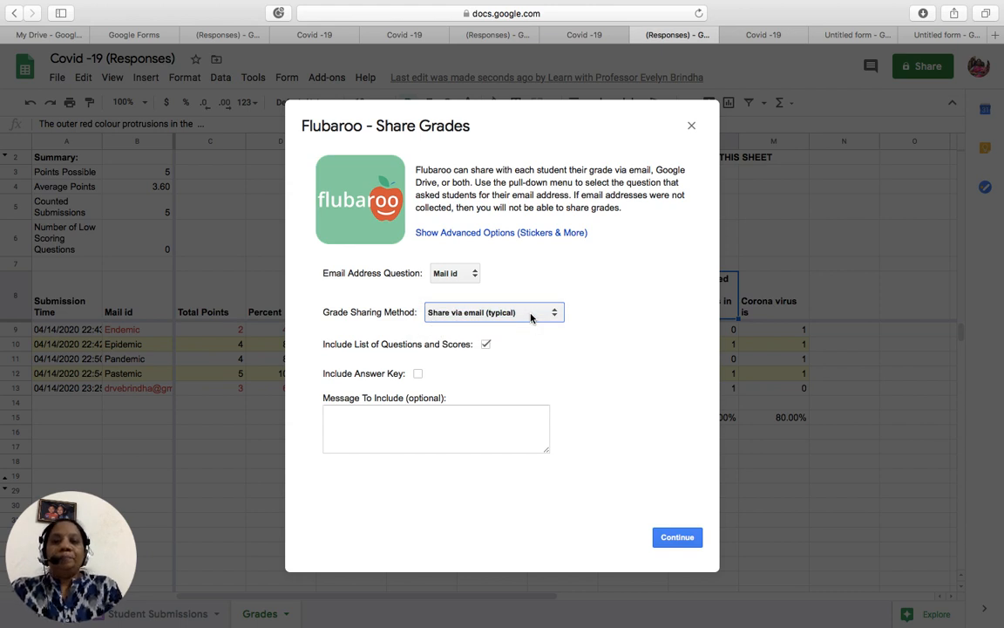
pyautogui.click(418, 374)
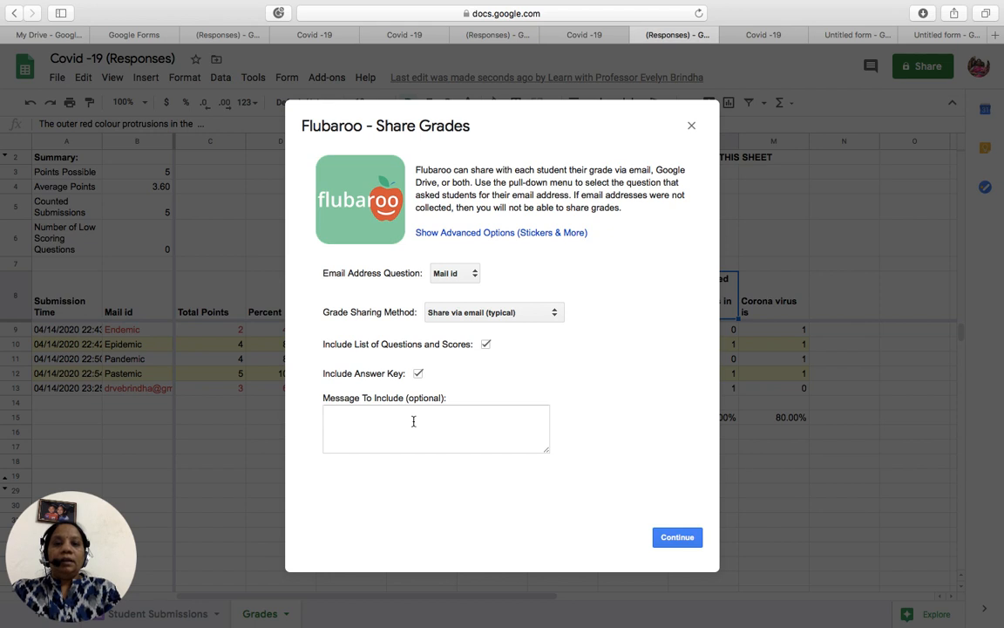
pyautogui.click(668, 537)
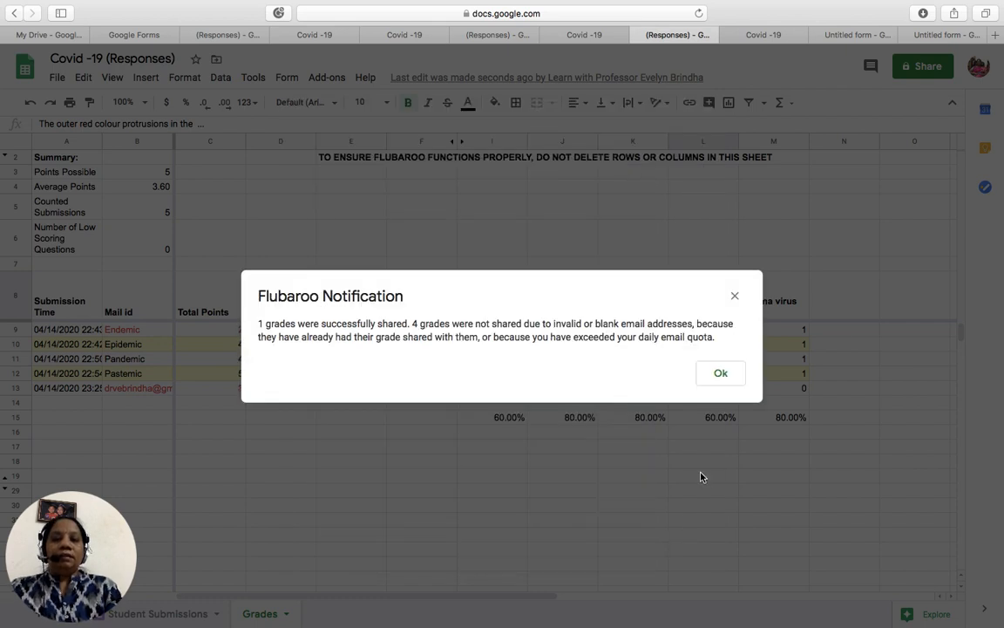
# - Dismiss the grade sharing results notice and briefly open and close the Google account menu
pyautogui.click(723, 375)
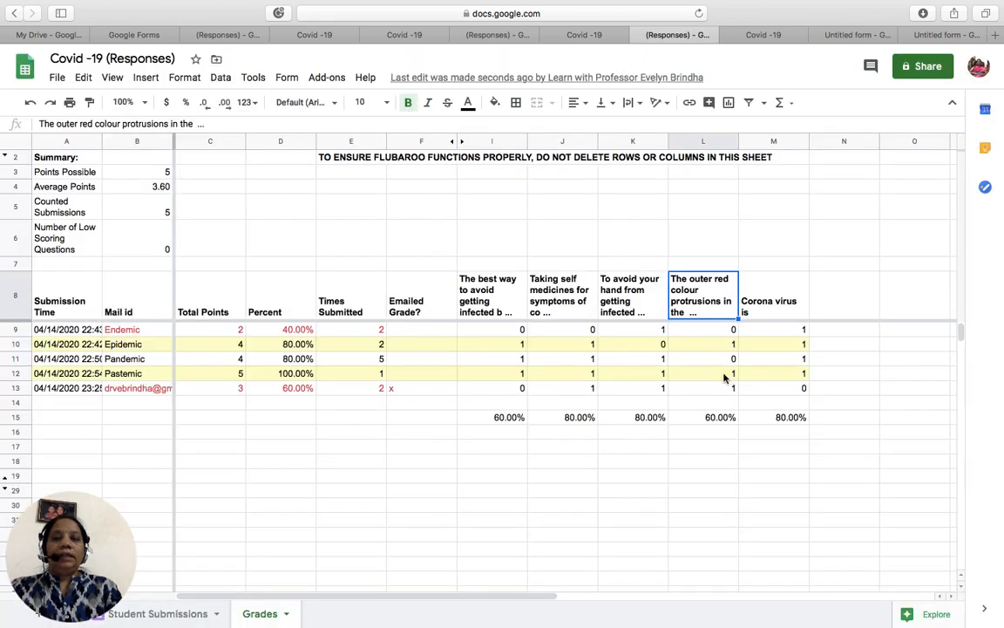
pyautogui.click(979, 68)
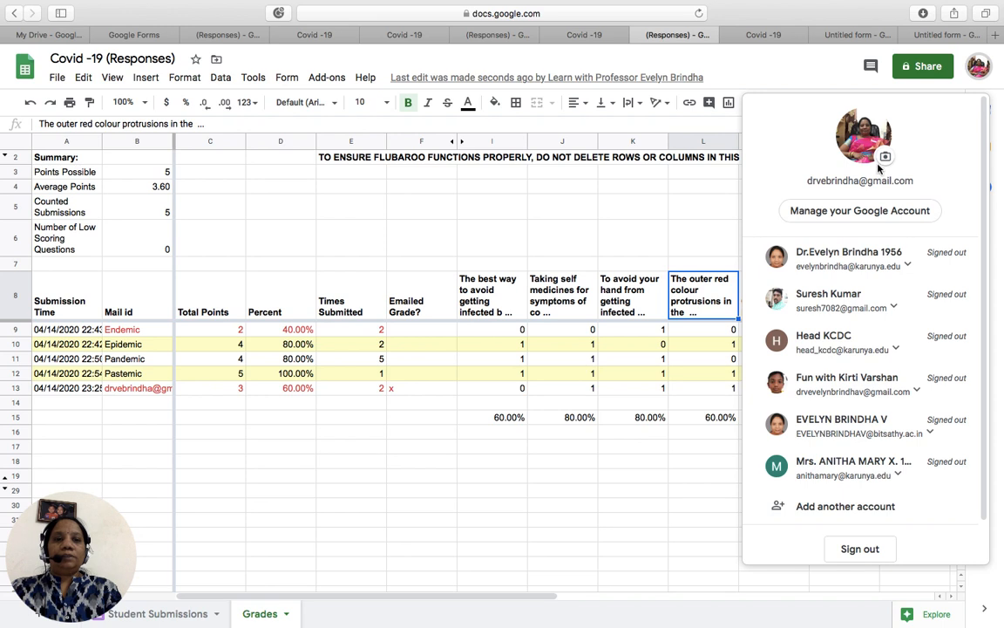
pyautogui.click(660, 473)
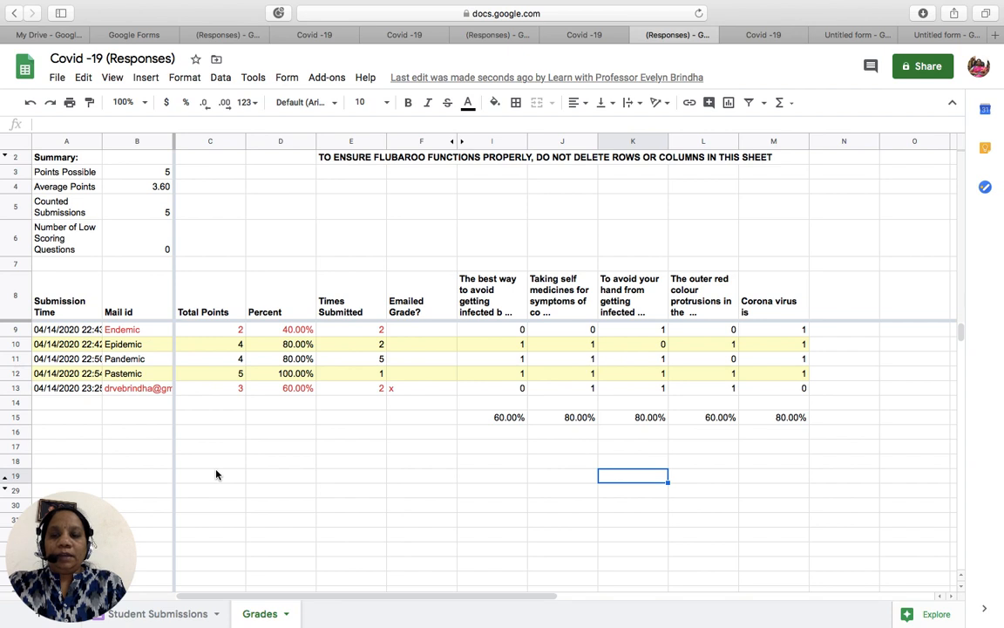
pyautogui.moveTo(693, 11)
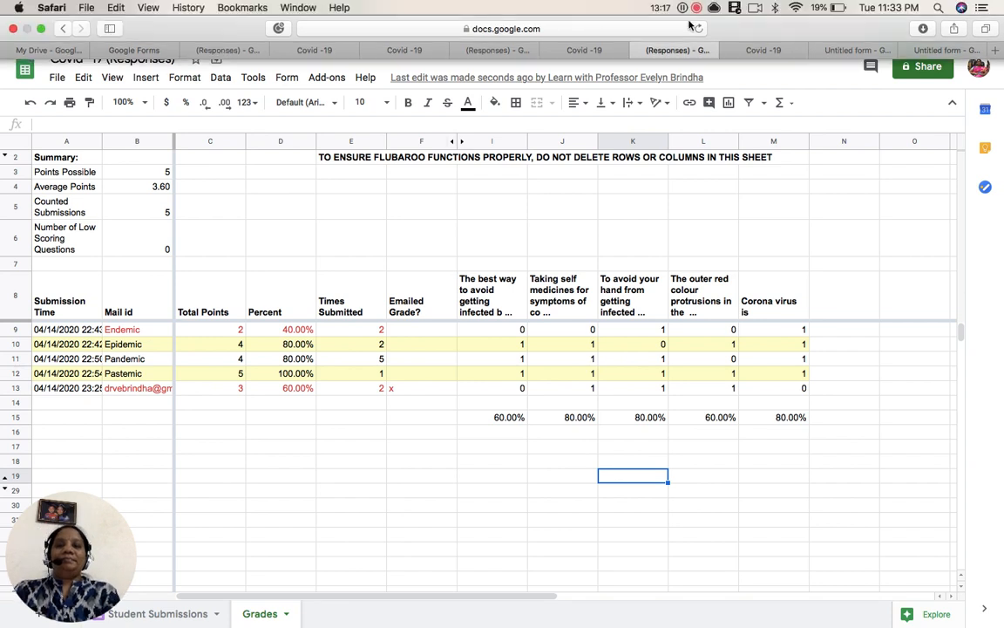